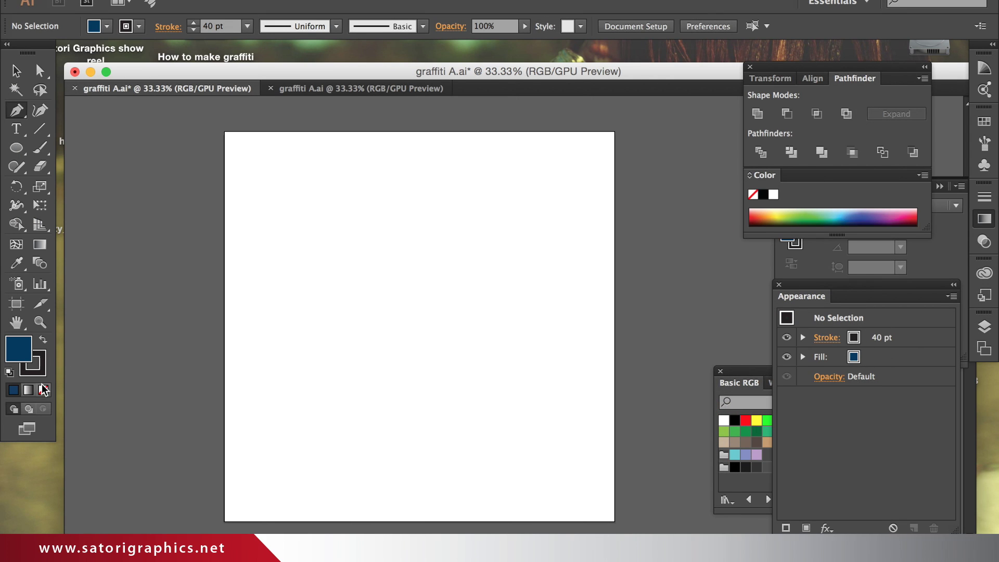
Step: Remove the fill and draw a demo path of straight and curved segments with the Pen tool
click(43, 390)
key(p)
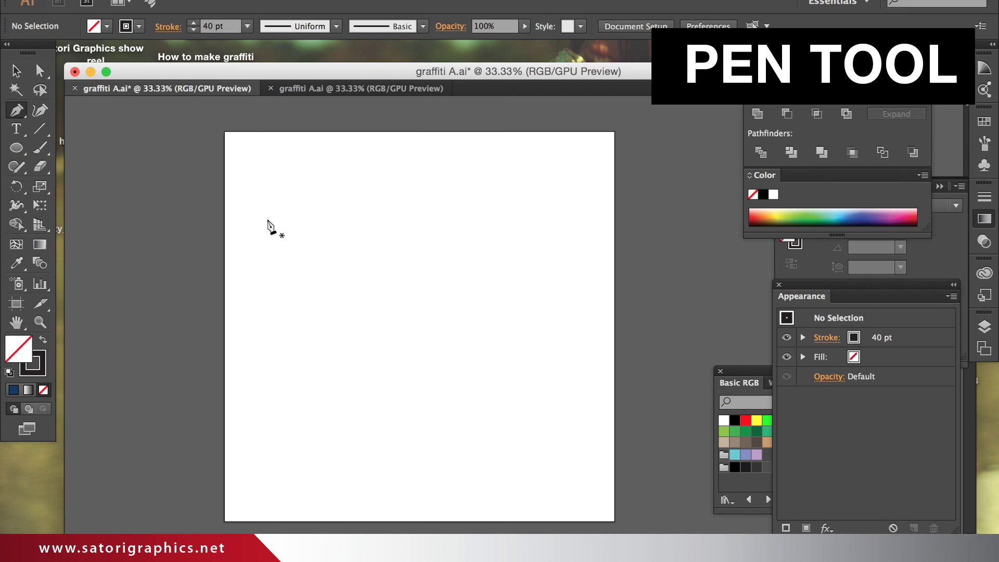
click(268, 218)
click(467, 219)
click(467, 323)
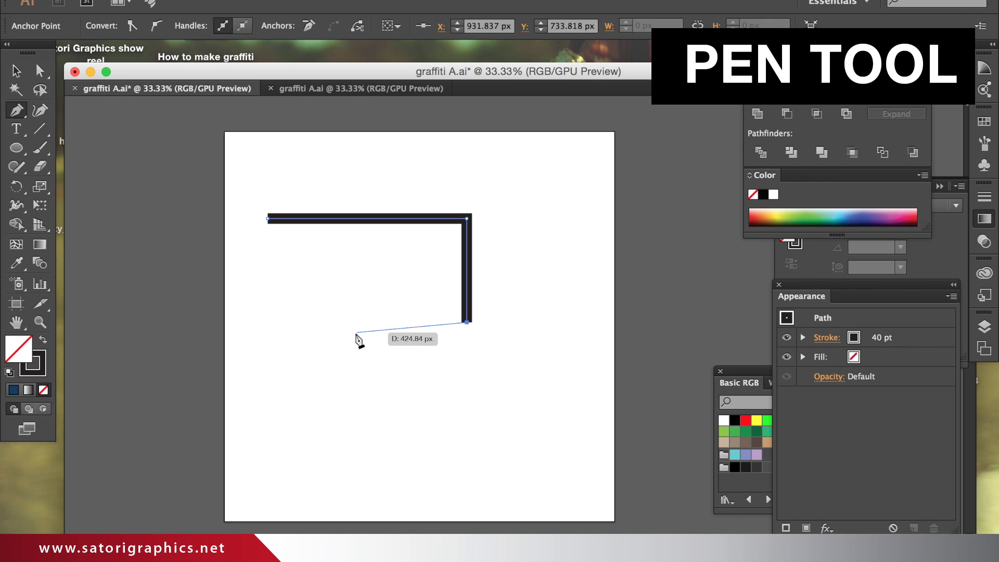
click(346, 322)
click(344, 389)
drag(668, 331, 695, 448)
click(573, 402)
drag(445, 291, 393, 299)
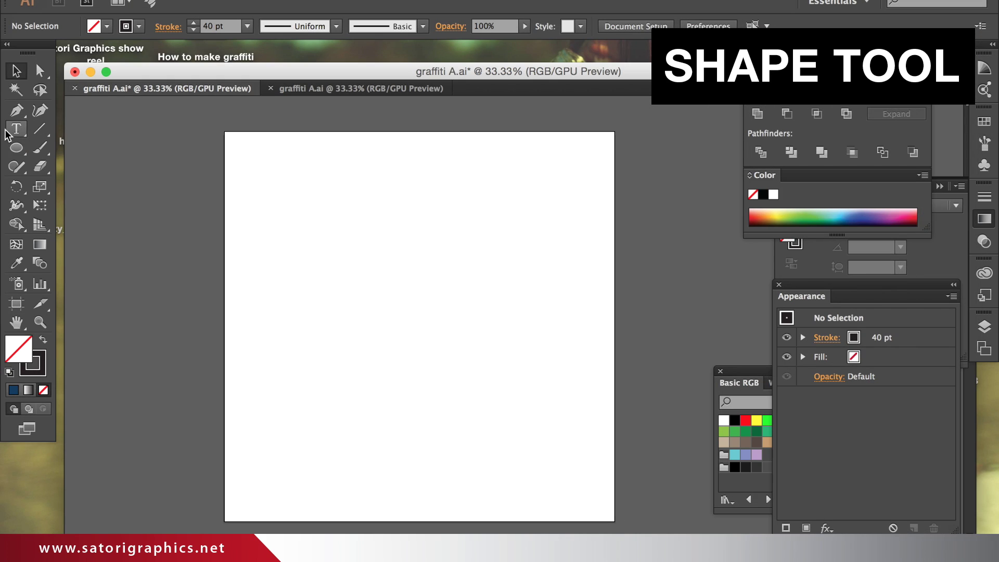
Step: Draw two outlined circles with the Ellipse tool, one upper and one lower left
click(16, 148)
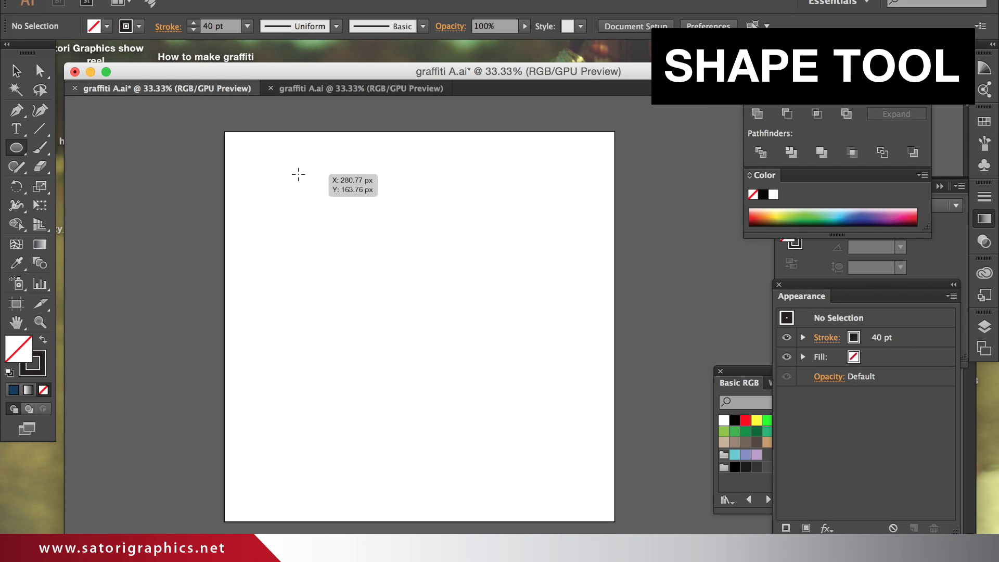
drag(309, 176, 432, 300)
mouse_move(245, 352)
mouse_down()
mouse_move(407, 457)
mouse_move(410, 517)
mouse_up()
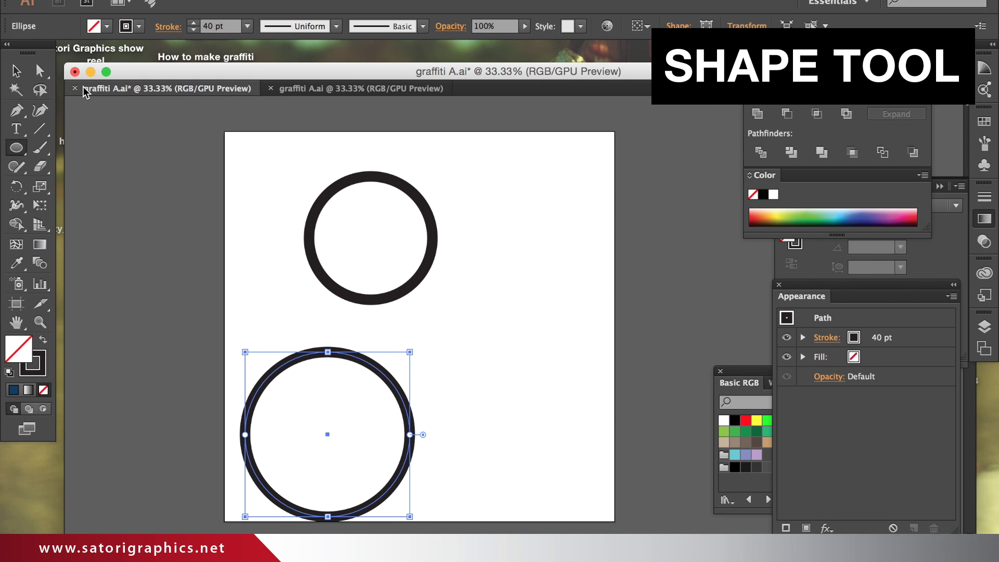
Step: Turn the circle into a solid black fill and move it up and to the left
key(v)
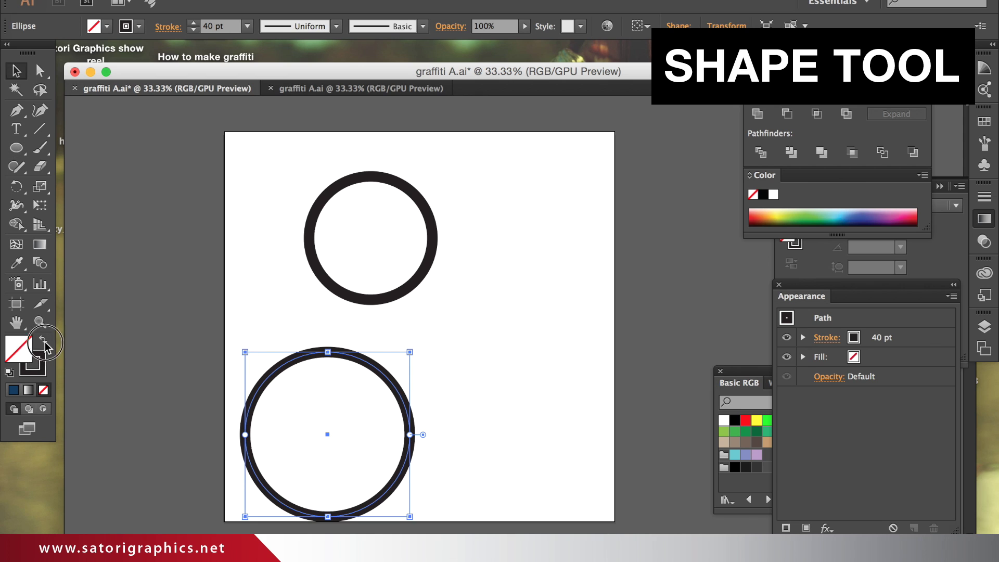
click(43, 340)
click(472, 389)
drag(371, 407, 267, 300)
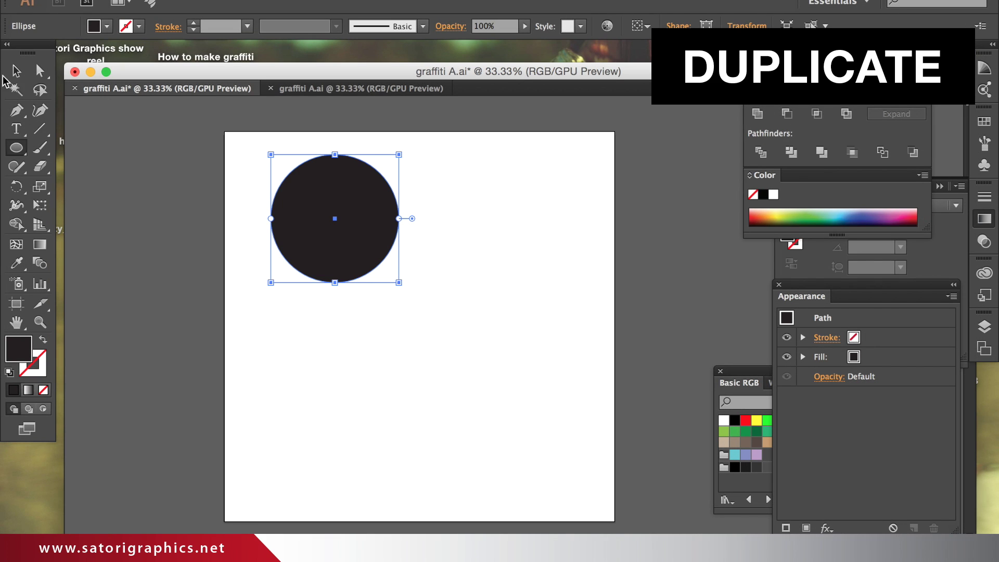
Step: Alt-drag the black circle to place a duplicate toward the lower right
click(15, 70)
click(235, 163)
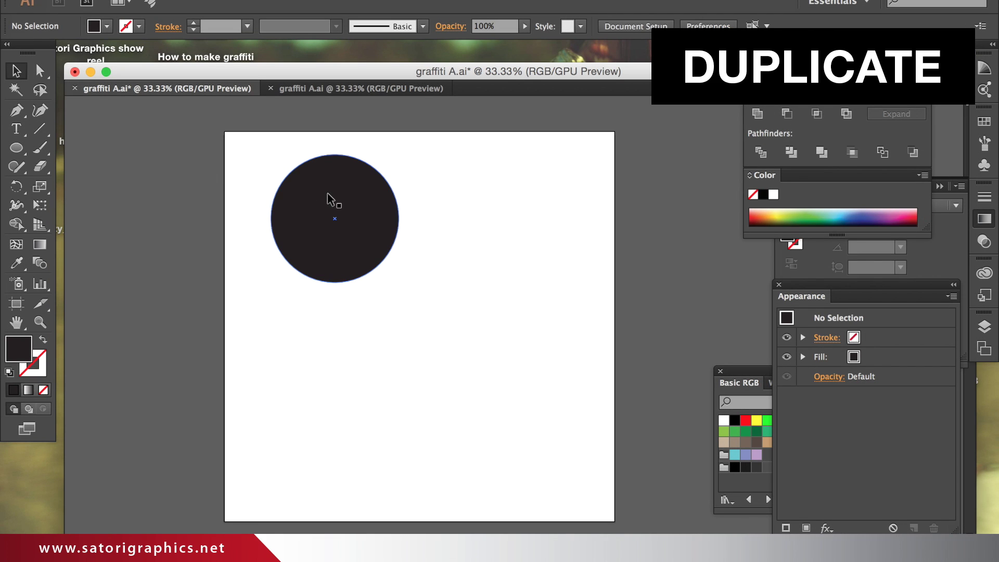
click(323, 196)
drag(323, 197, 528, 214)
click(567, 257)
click(473, 368)
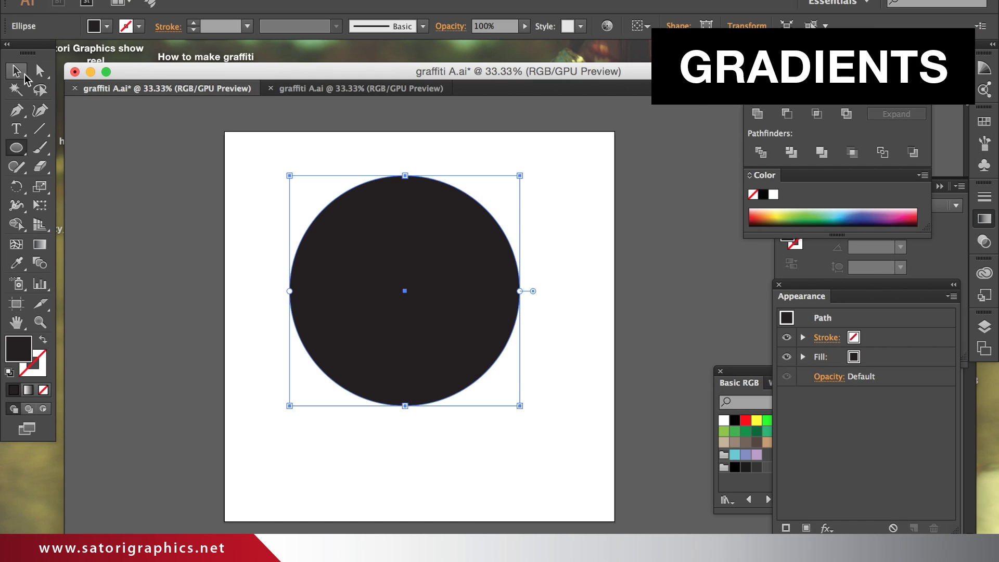
Step: Give the circle a 90° linear gradient with added colour stops, one at 36.09%
key(v)
click(29, 390)
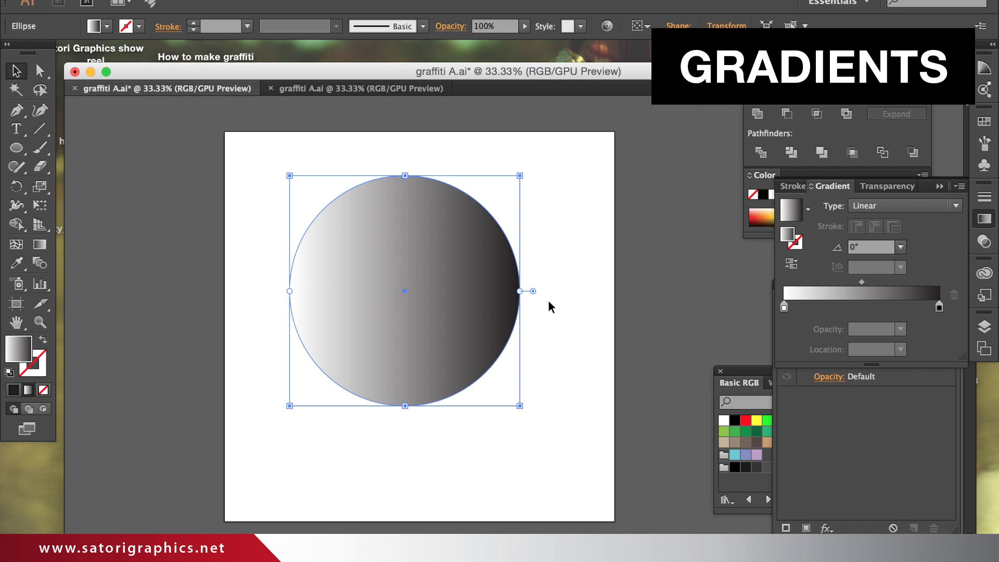
click(892, 250)
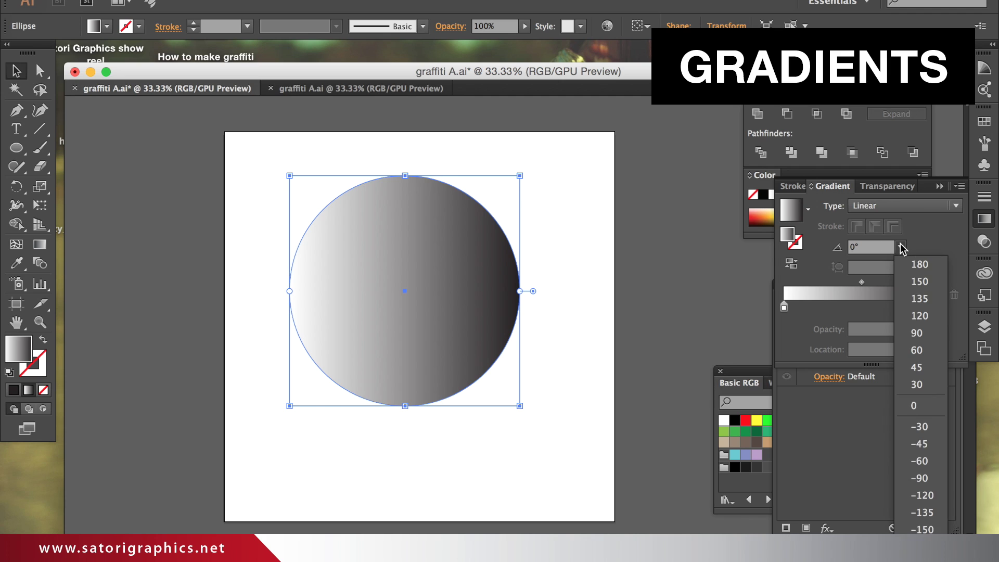
click(920, 320)
click(868, 306)
mouse_move(867, 306)
mouse_down()
mouse_move(840, 307)
mouse_move(883, 312)
mouse_up()
click(868, 305)
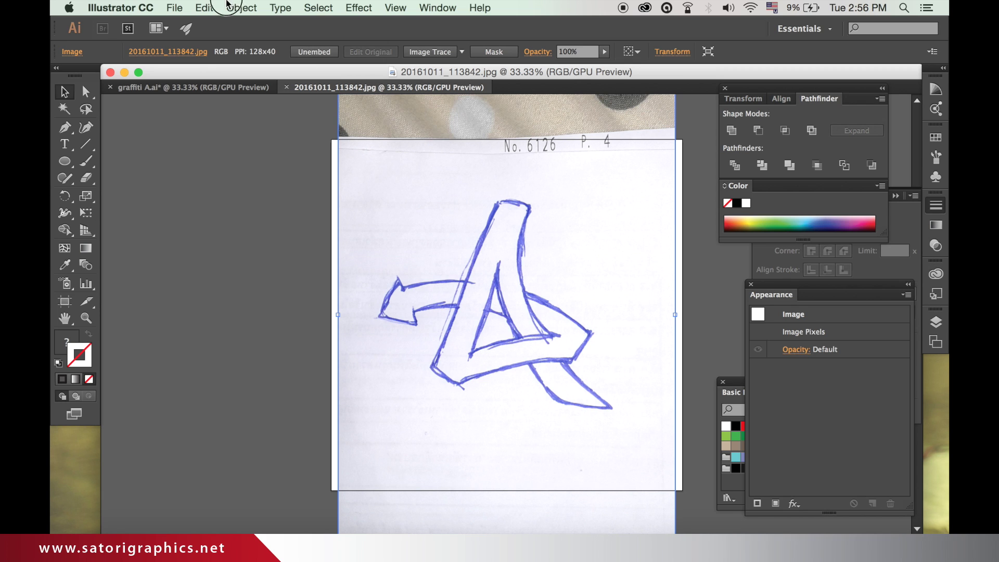
click(242, 7)
Step: Lock the scanned sketch with Object > Lock > Selection
mouse_move(262, 44)
mouse_move(271, 87)
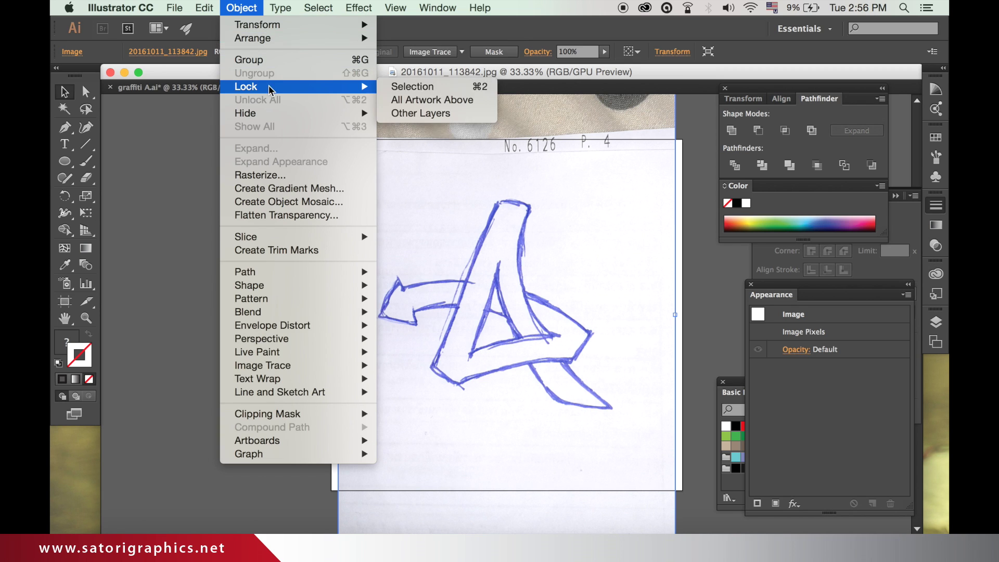
click(437, 86)
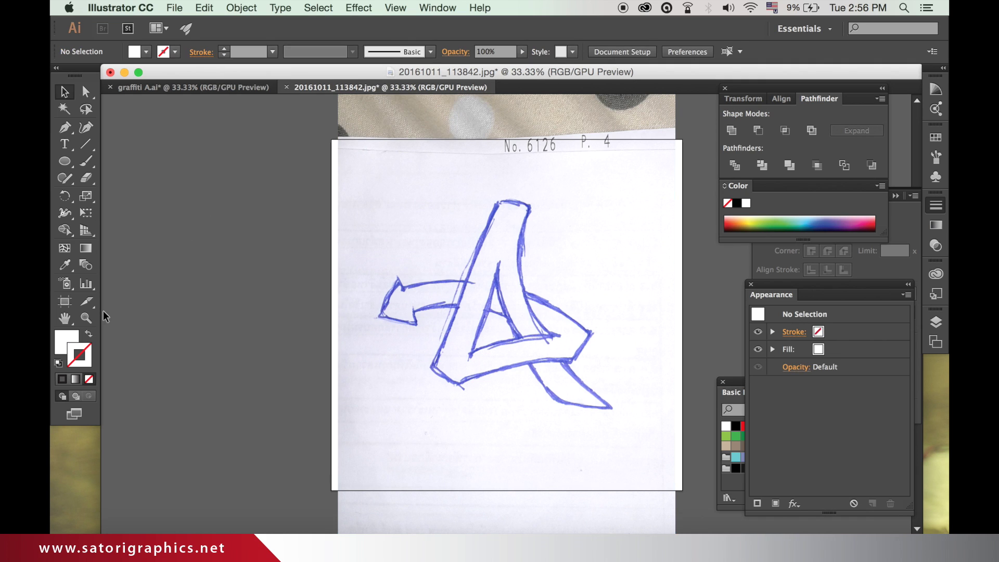
Step: Set no fill and a 6 pt magenta (FF00FF) stroke
click(88, 333)
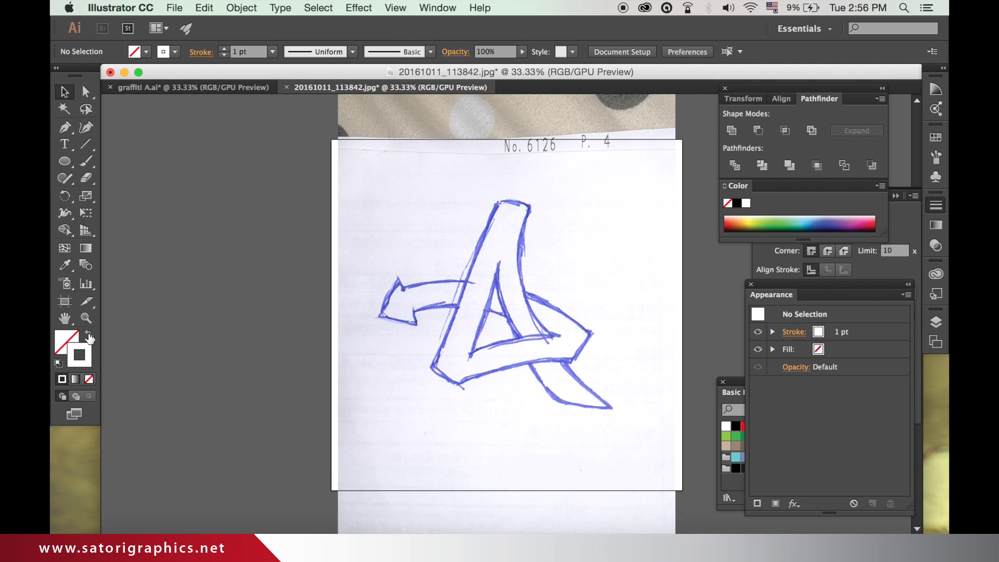
double_click(82, 361)
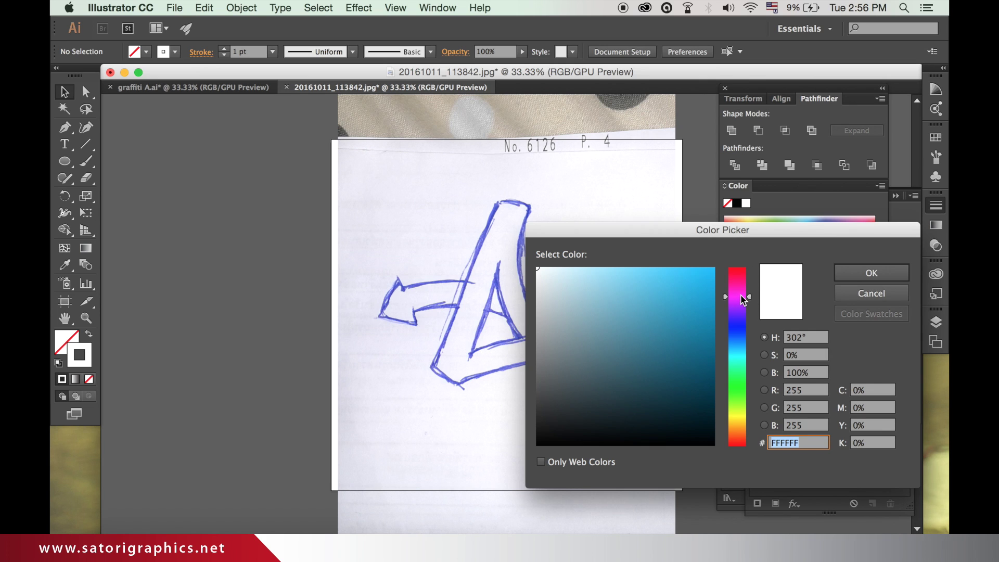
click(659, 292)
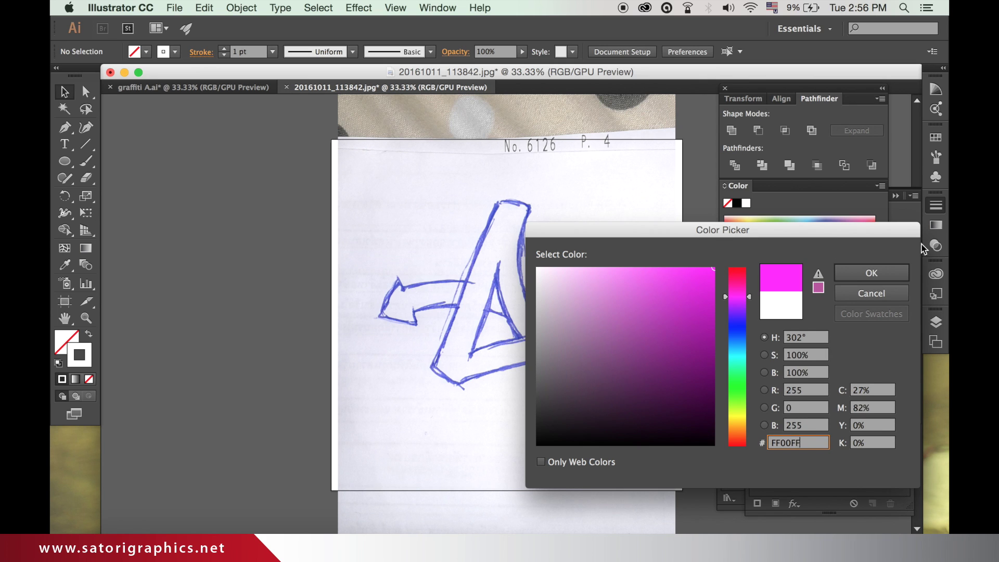
click(904, 272)
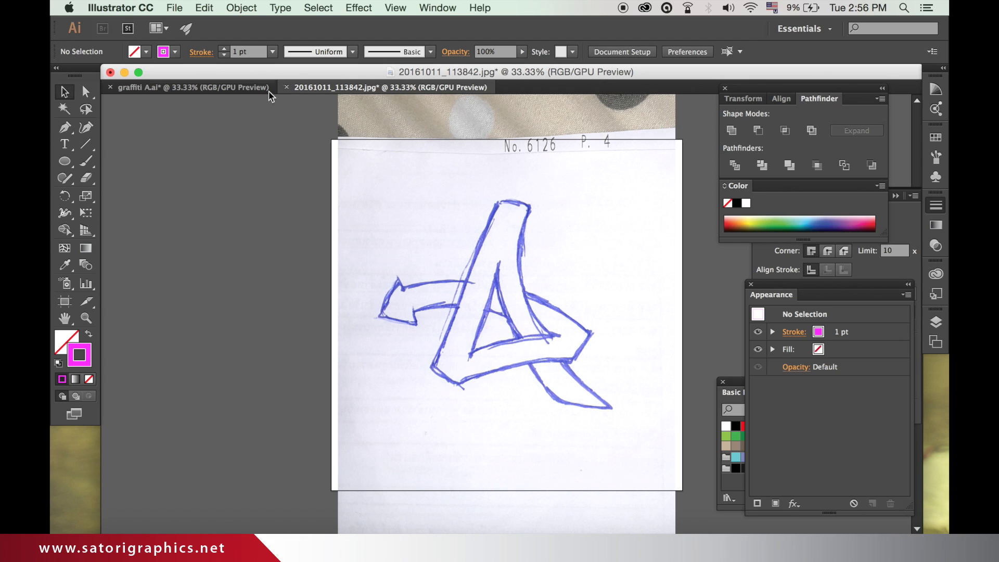
click(272, 52)
click(286, 190)
Step: Draw a short two-point Pen line near the top of the A
click(67, 129)
click(446, 234)
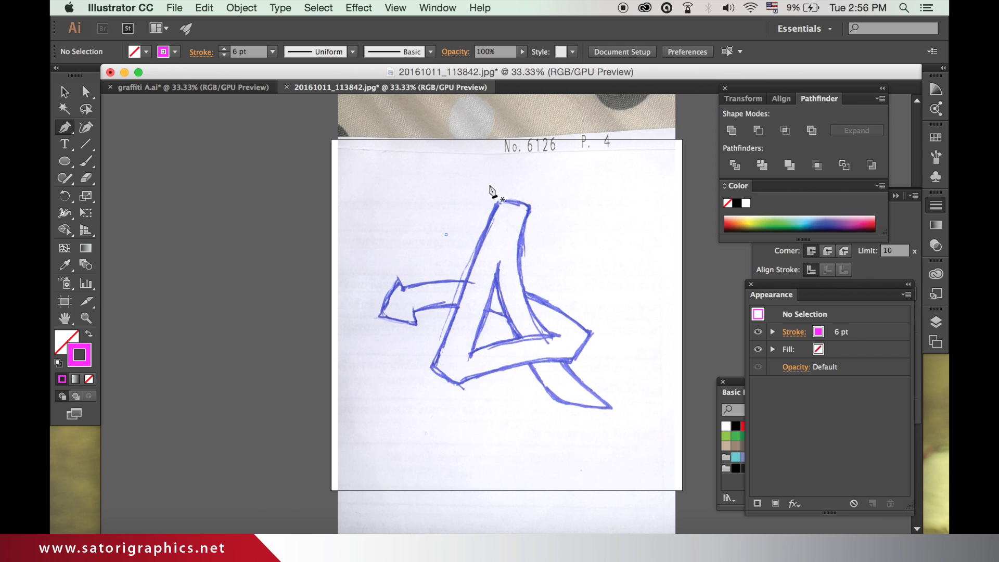
click(488, 185)
Step: Delete the stray short magenta line
key(v)
click(165, 122)
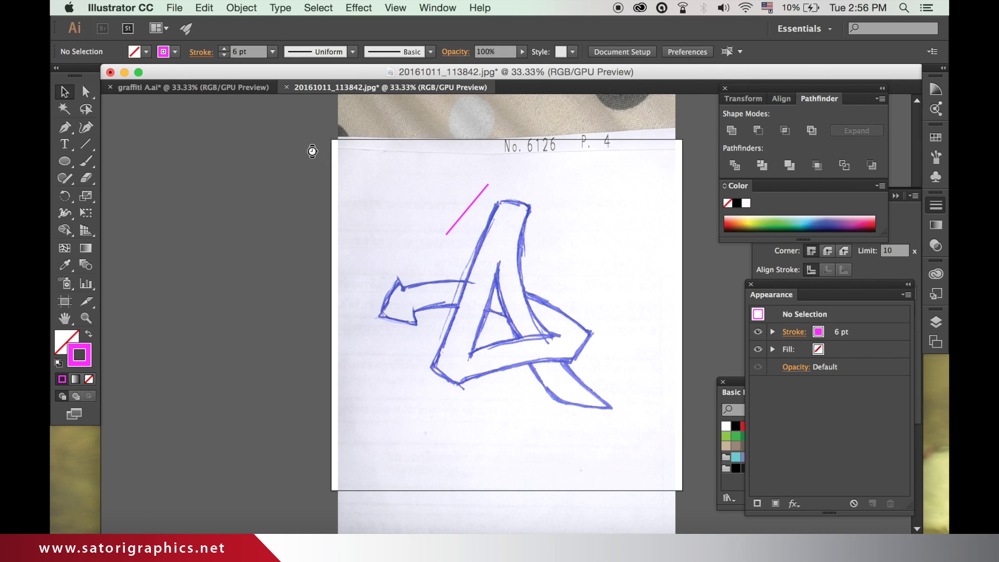
click(467, 210)
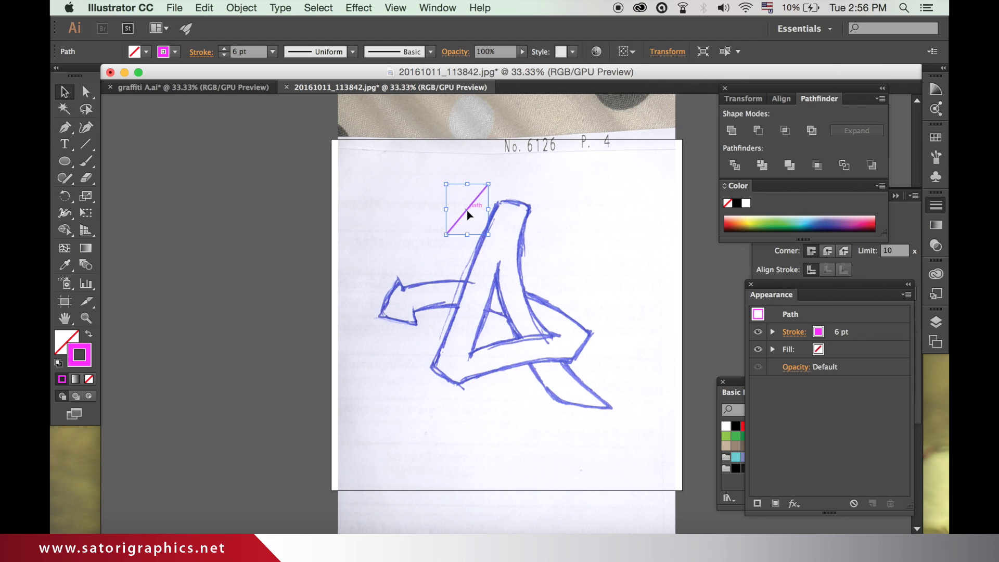
key(Delete)
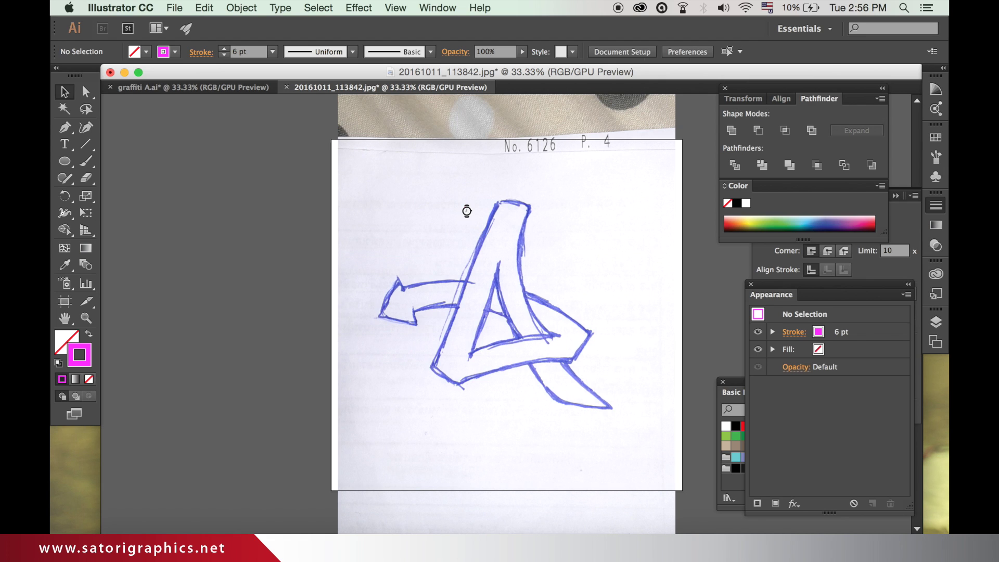
Step: Zoom in and trace the A's stem and arrow outline with the Pen tool
click(68, 132)
key(super+equal)
key(super+equal)
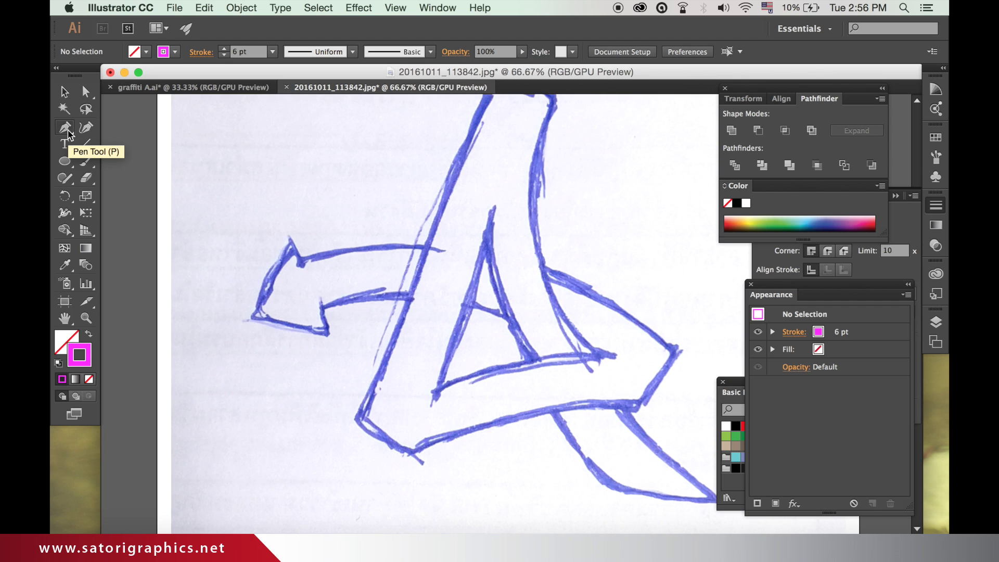
scroll(365, 234, up, 4)
click(471, 169)
click(470, 169)
click(406, 326)
click(281, 339)
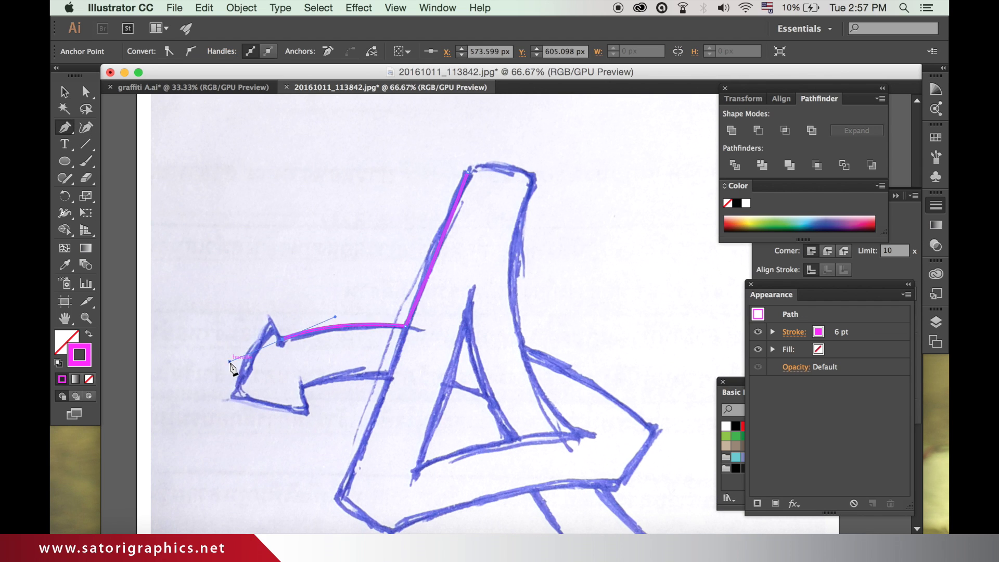
click(272, 320)
click(229, 398)
click(309, 415)
click(302, 380)
click(390, 378)
Step: Trace the left leg, base, right tip and arm, then close the outline path
scroll(365, 396, down, 3)
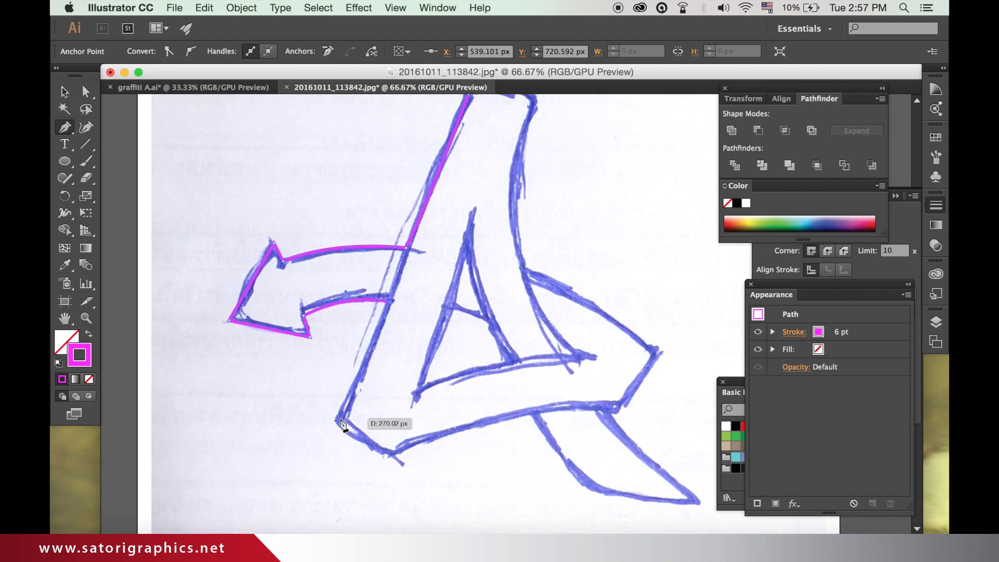
click(341, 417)
click(396, 452)
click(535, 413)
scroll(494, 375, down, 2)
scroll(495, 375, right, 2)
click(607, 493)
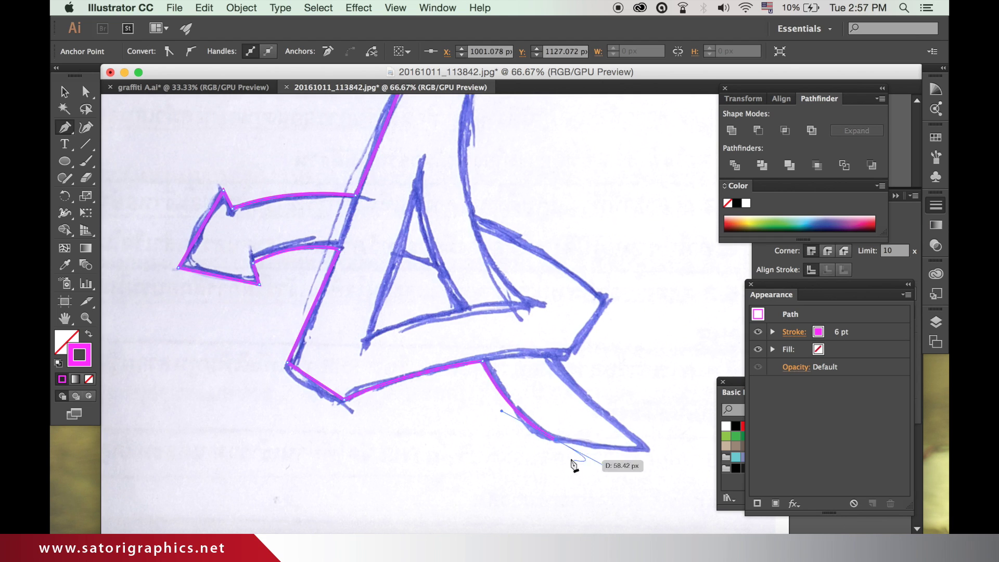
click(697, 499)
click(569, 356)
click(606, 300)
scroll(521, 339, up, 5)
scroll(520, 338, right, 1)
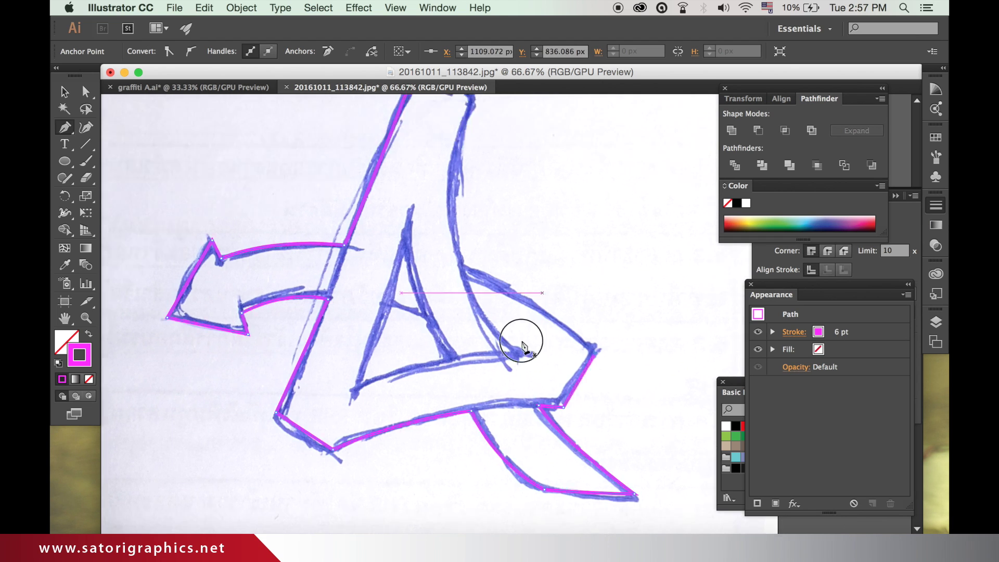
click(469, 319)
drag(460, 210, 494, 125)
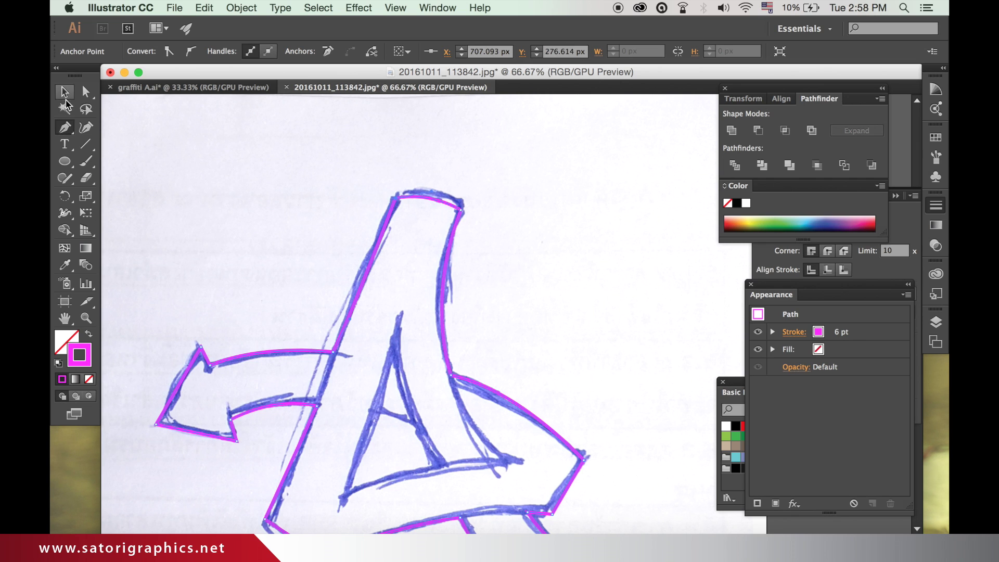
click(65, 92)
Step: Swap fill and stroke for a solid magenta A, then zoom out
click(91, 333)
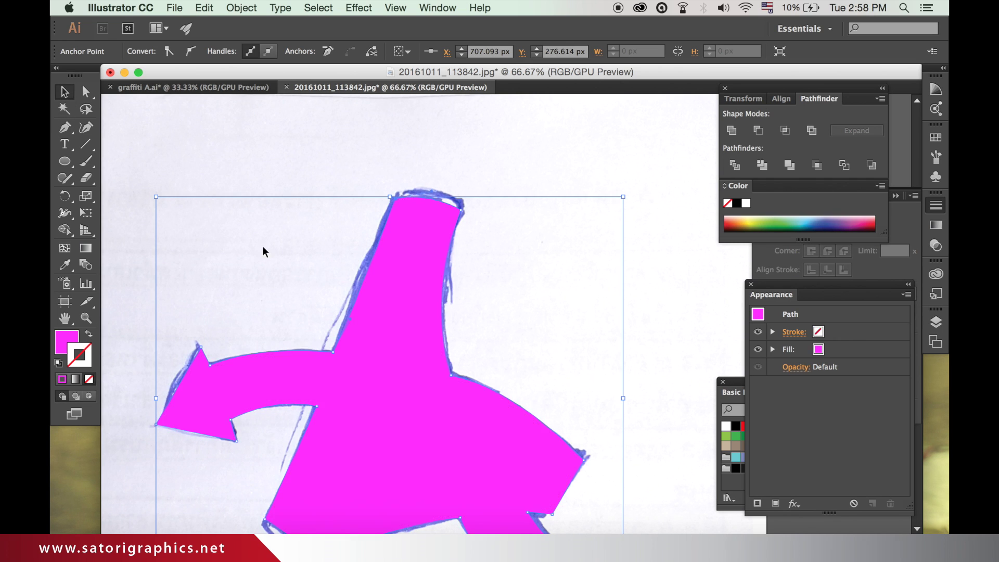
scroll(386, 167, down, 3)
scroll(386, 167, left, 2)
key(super+minus)
key(super+minus)
key(super+minus)
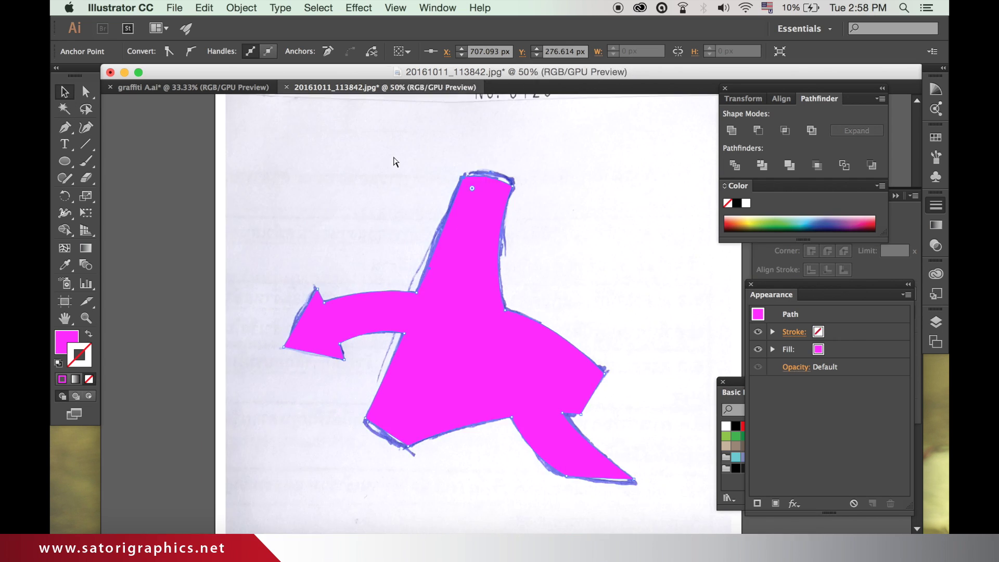
click(336, 255)
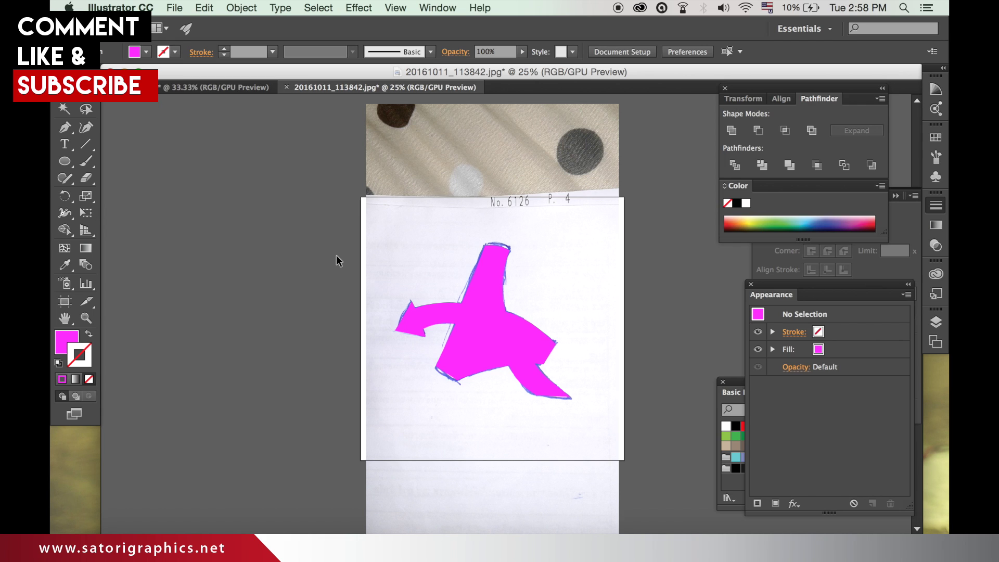
Step: Drag the magenta A onto the pasteboard at left and reset to a magenta outline with no fill
drag(513, 341, 296, 281)
click(425, 306)
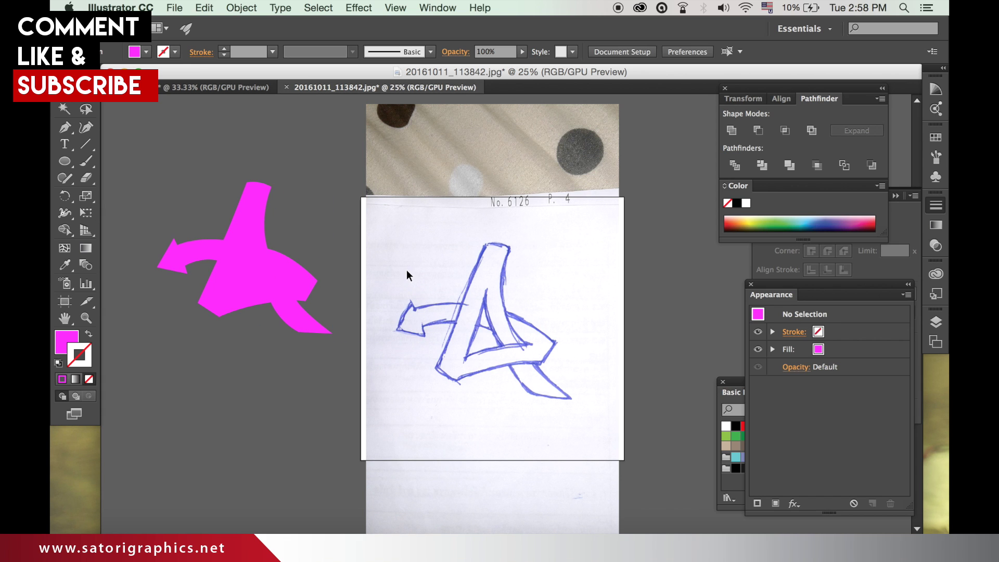
scroll(407, 272, down, 2)
scroll(407, 272, up, 5)
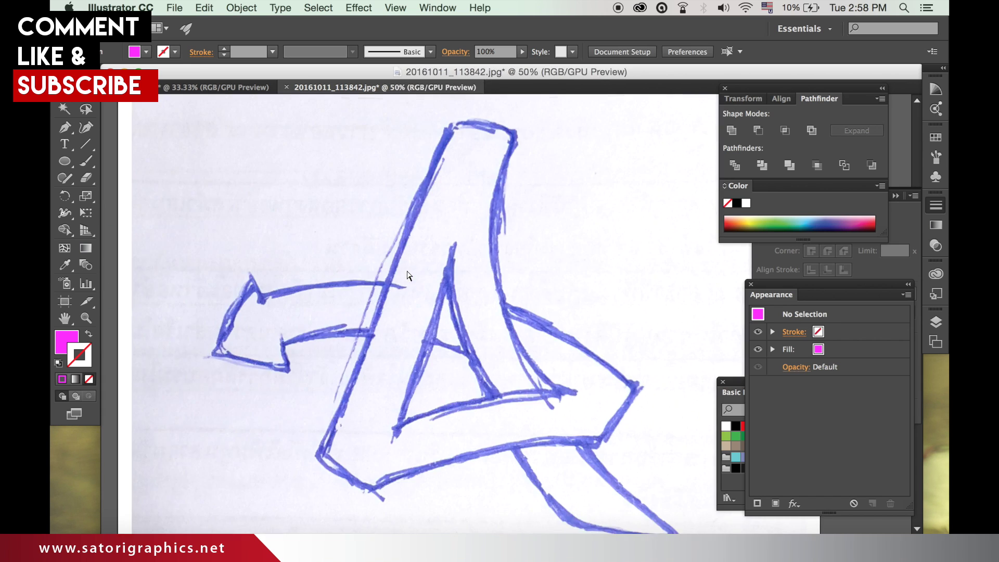
click(89, 334)
Step: Trace the A's inner triangle with a 6 pt magenta Pen path
click(65, 127)
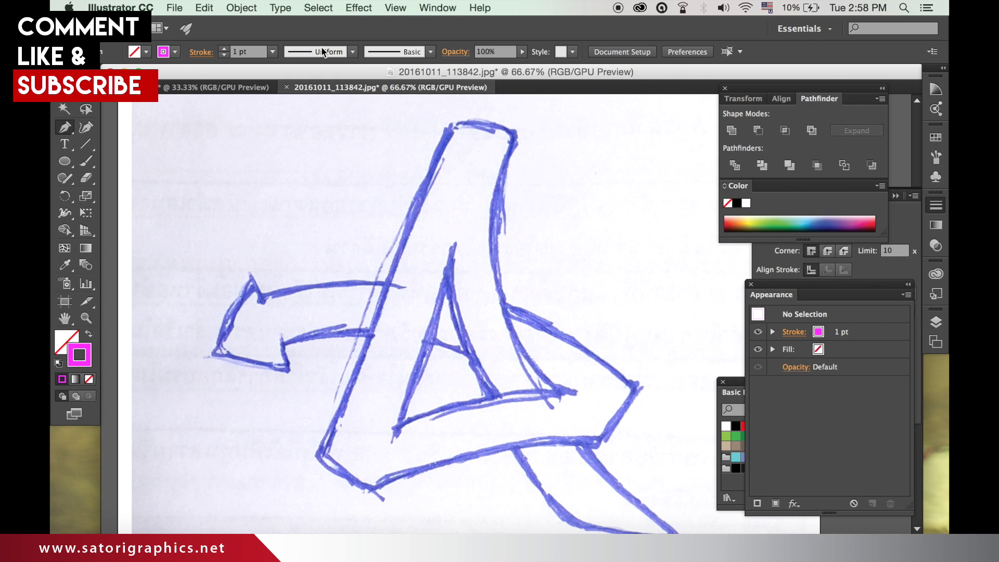
click(273, 51)
click(311, 190)
click(432, 344)
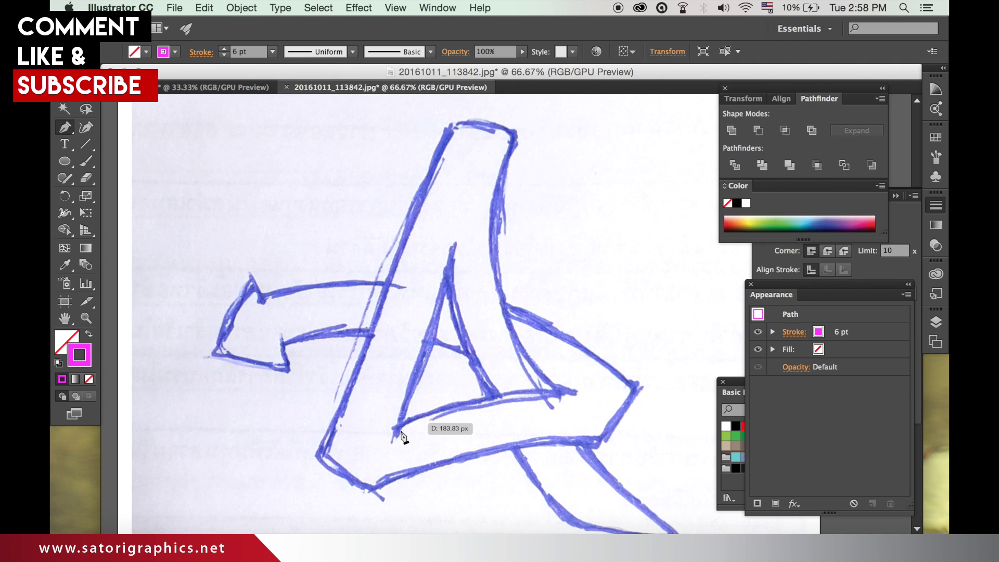
click(398, 422)
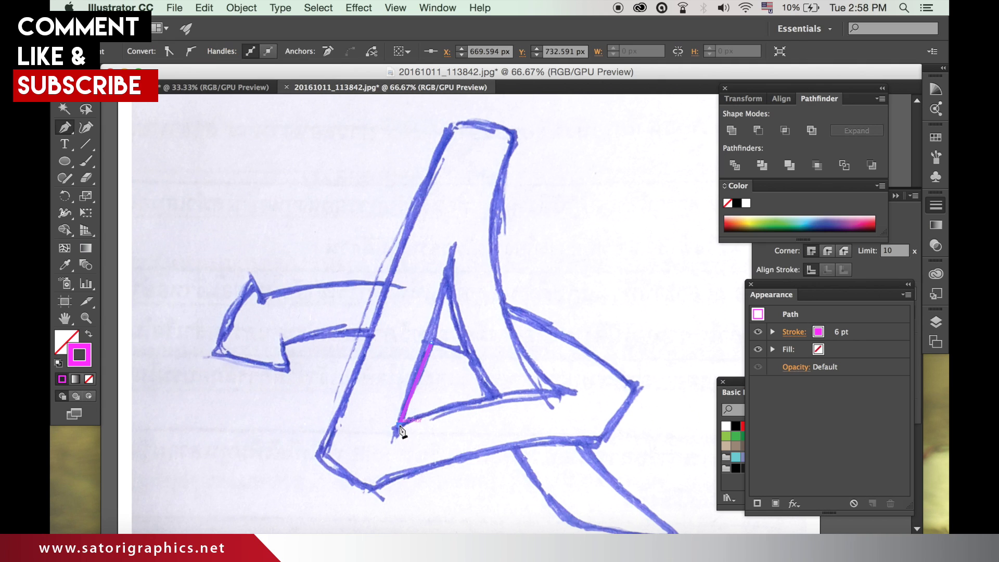
drag(493, 397, 552, 388)
click(494, 398)
click(470, 361)
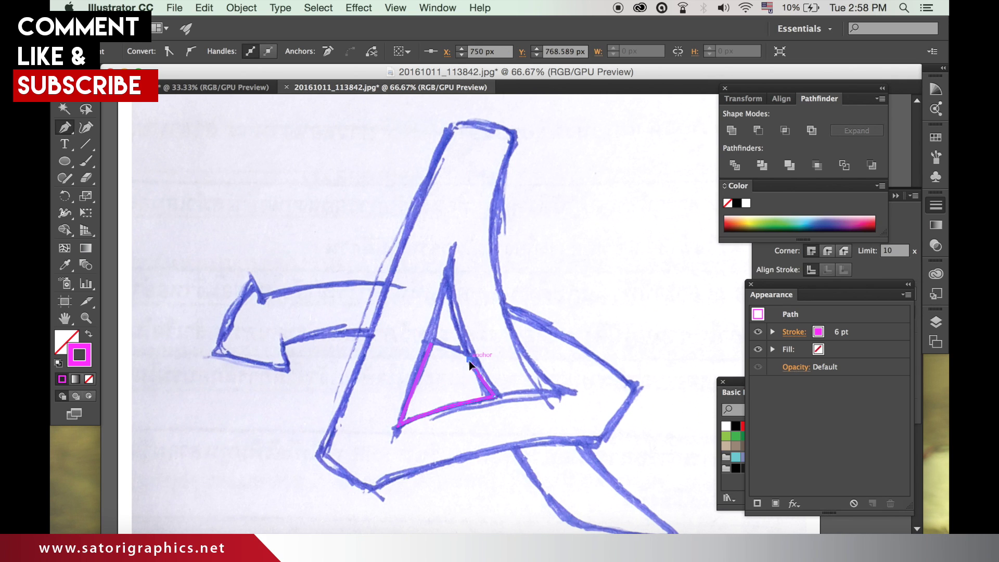
drag(432, 344, 406, 339)
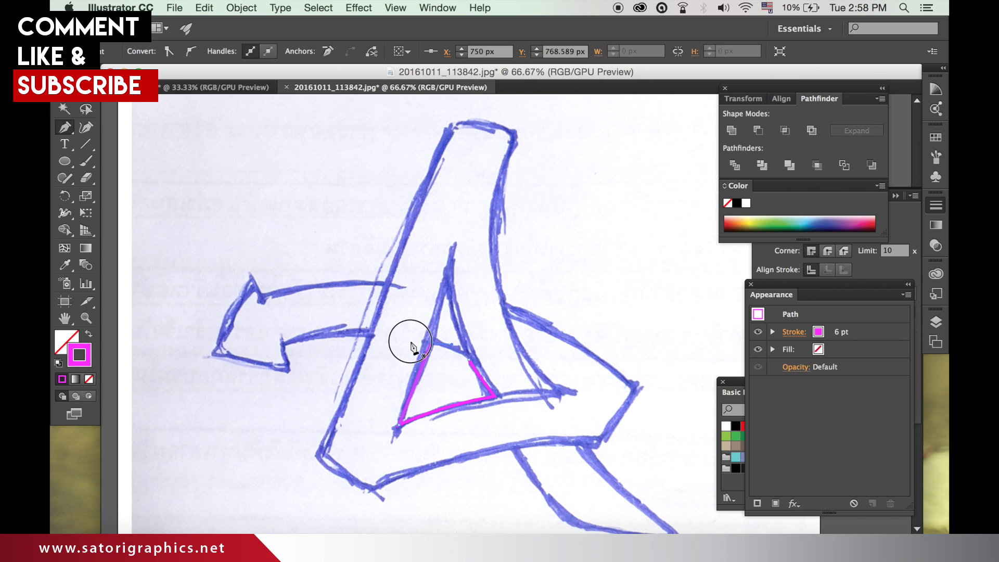
Step: Swap fill and stroke and fill the triangle with mid grey
key(shift+x)
key(v)
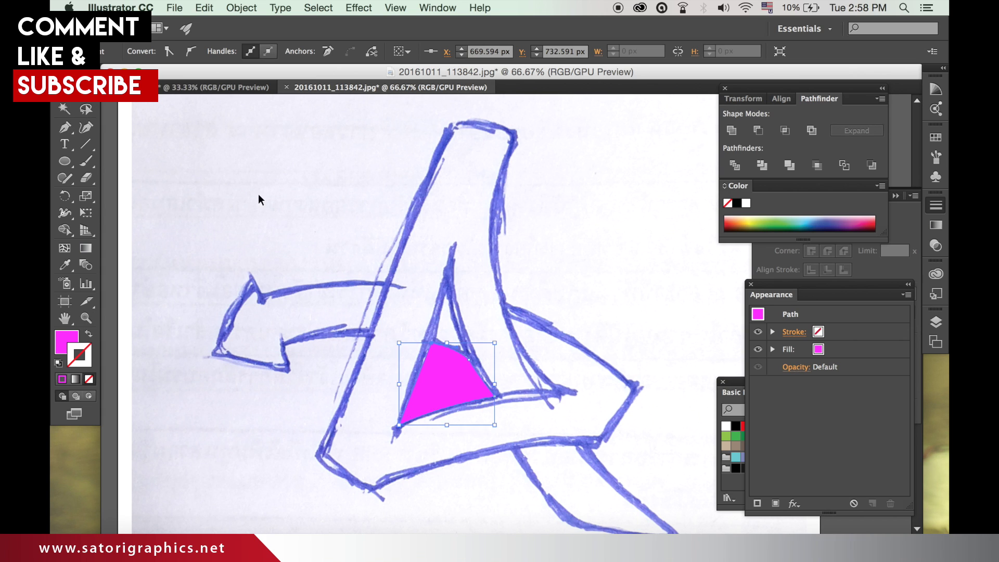
scroll(314, 283, left, 10)
double_click(66, 342)
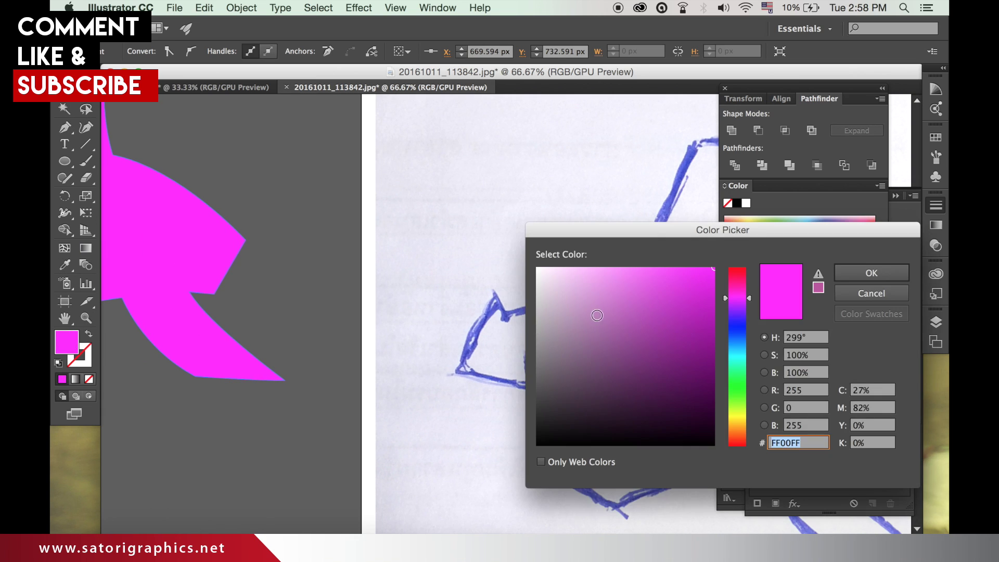
drag(597, 315, 526, 318)
click(871, 273)
Step: Move the grey triangle into the magenta A's counter
drag(682, 404, 243, 281)
mouse_move(399, 231)
mouse_down()
mouse_move(527, 255)
mouse_move(407, 236)
mouse_move(367, 189)
mouse_move(277, 133)
mouse_move(541, 261)
mouse_move(532, 246)
mouse_move(541, 244)
mouse_up()
click(544, 251)
key(super+minus)
key(super+minus)
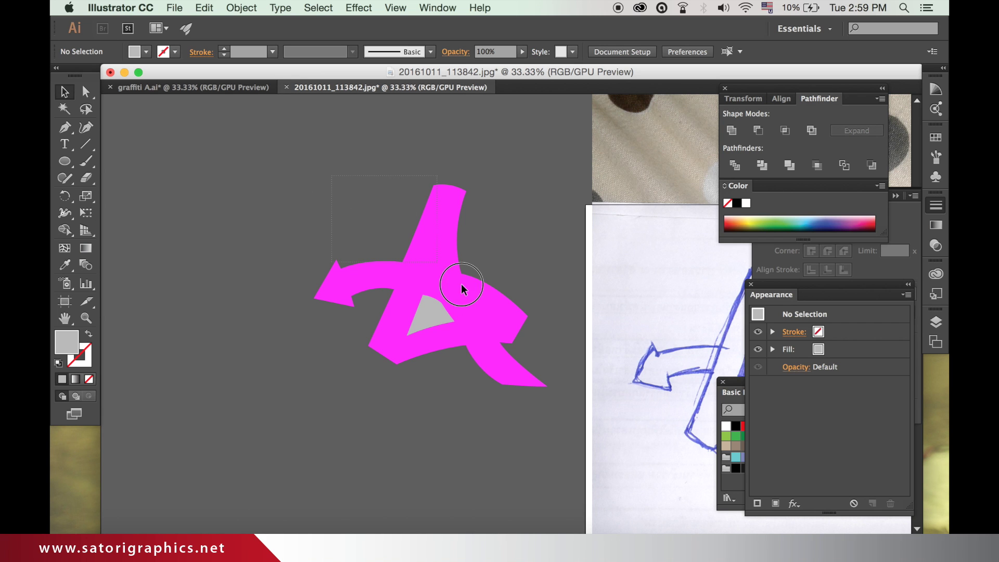
Step: Select the magenta A and grey triangle and apply Pathfinder Minus Front
click(528, 374)
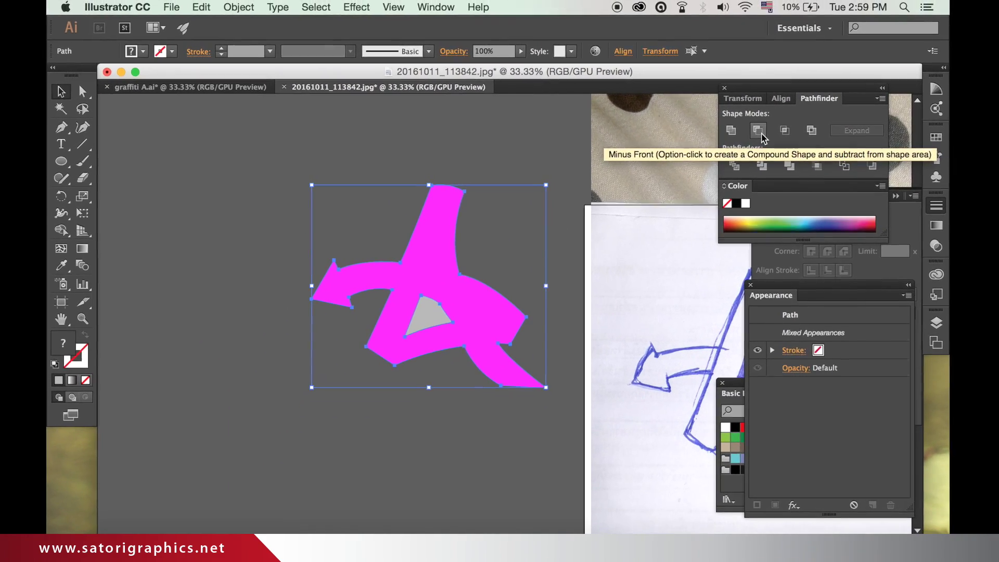
click(759, 131)
click(424, 162)
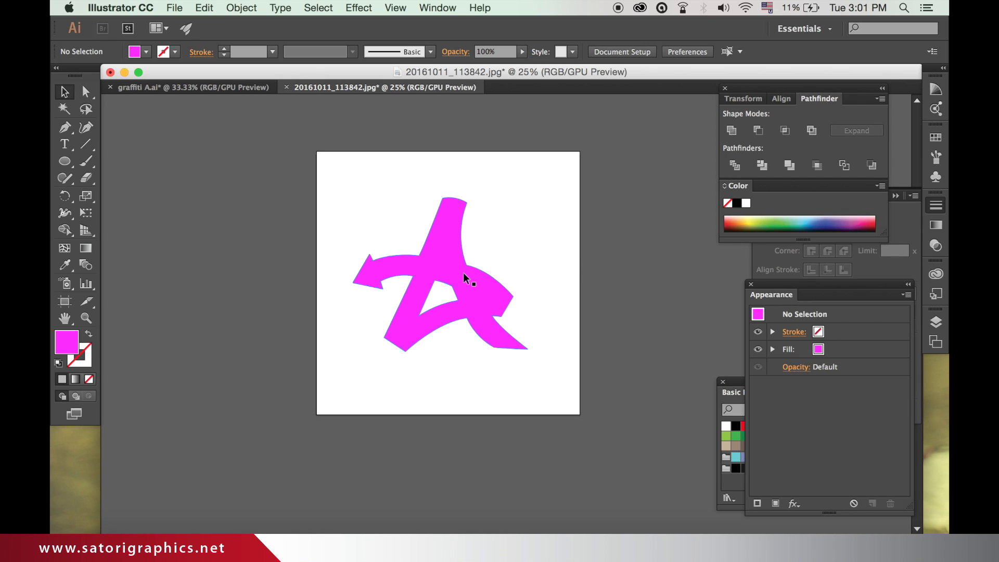
Step: Zoom in and select the anchor on the A's right curve with Direct Selection
key(super+equal)
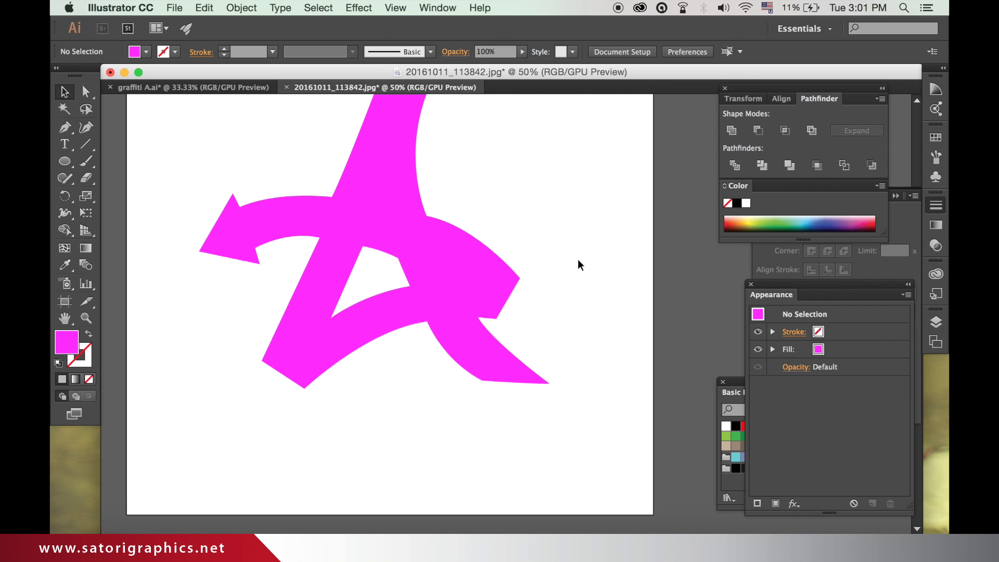
click(87, 96)
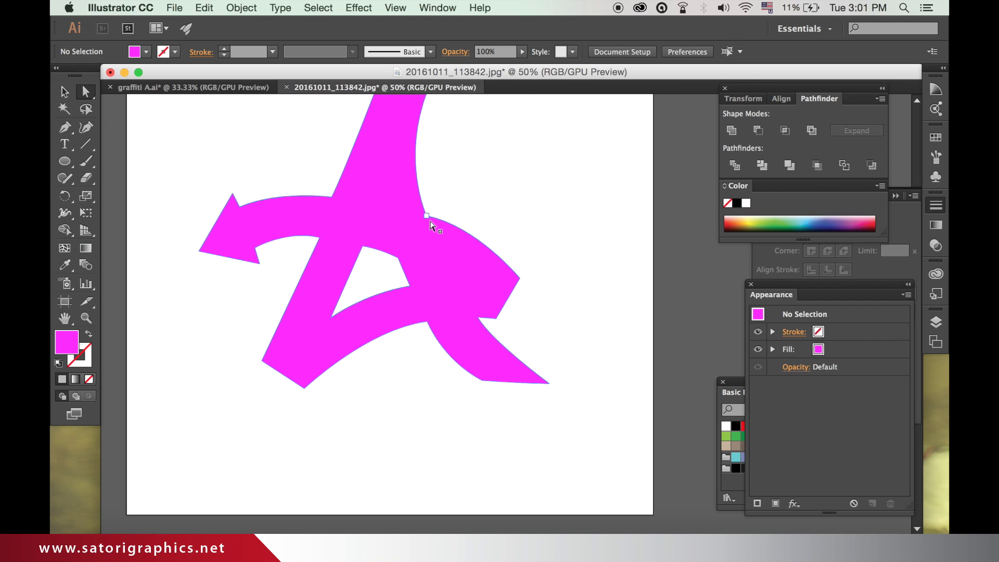
click(427, 217)
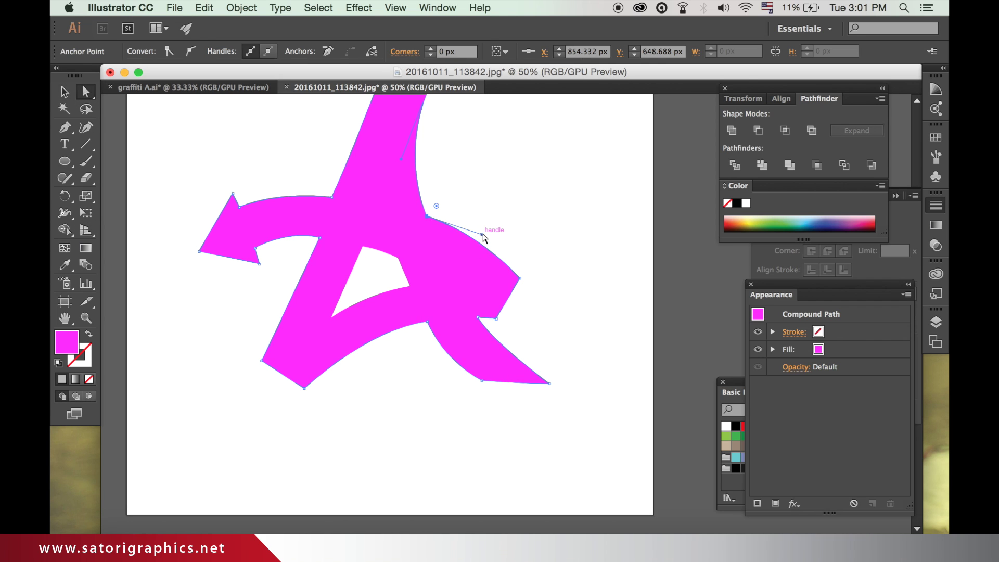
click(556, 214)
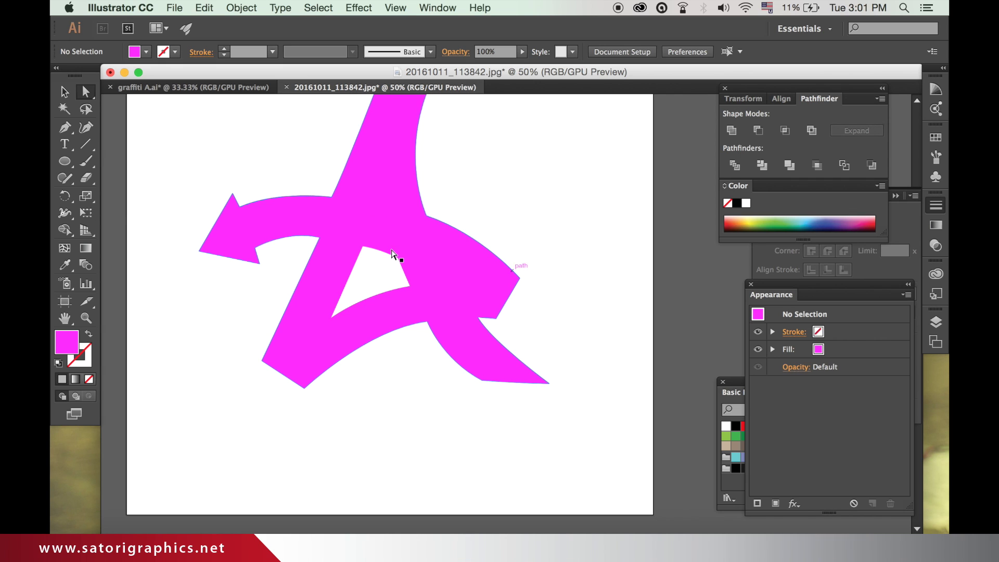
Step: Move the A's fill above its stroke and try cyan and blue Basic RGB swatches
click(70, 97)
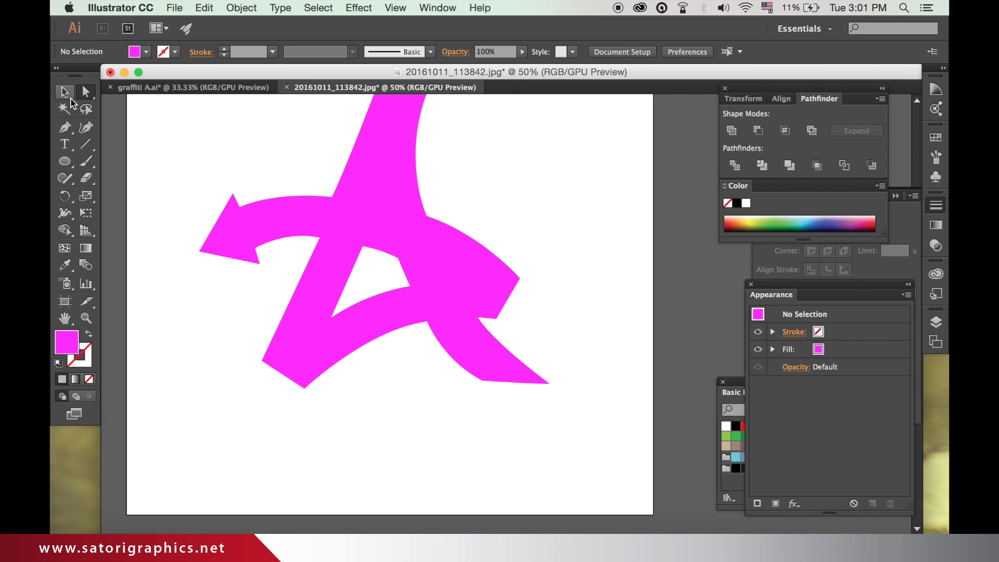
click(388, 211)
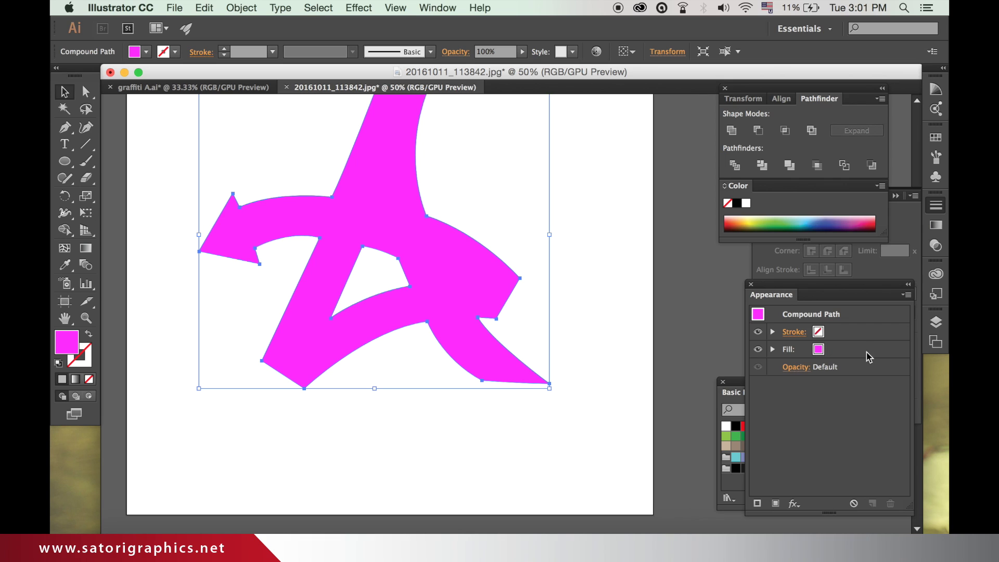
drag(867, 336, 872, 359)
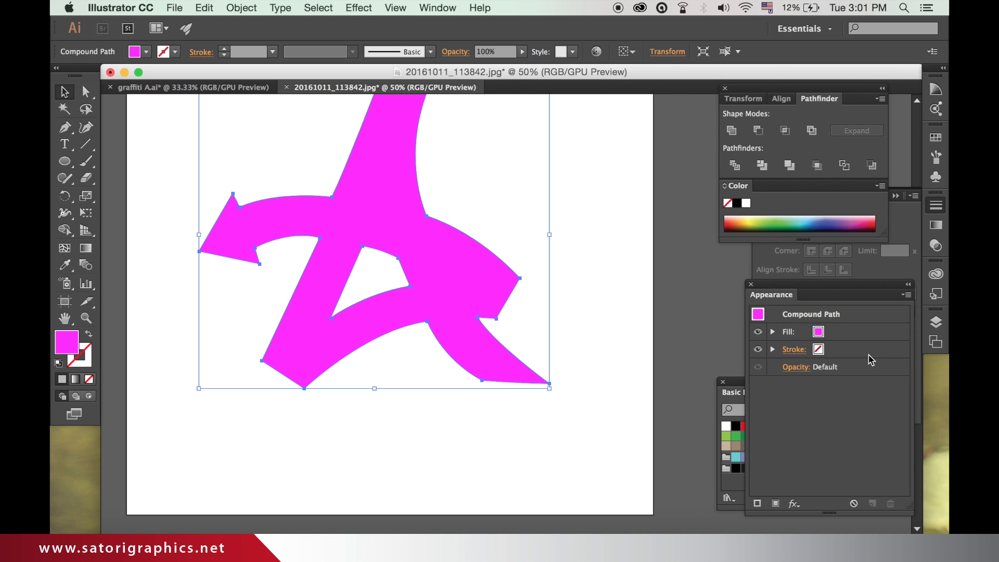
click(821, 333)
click(819, 332)
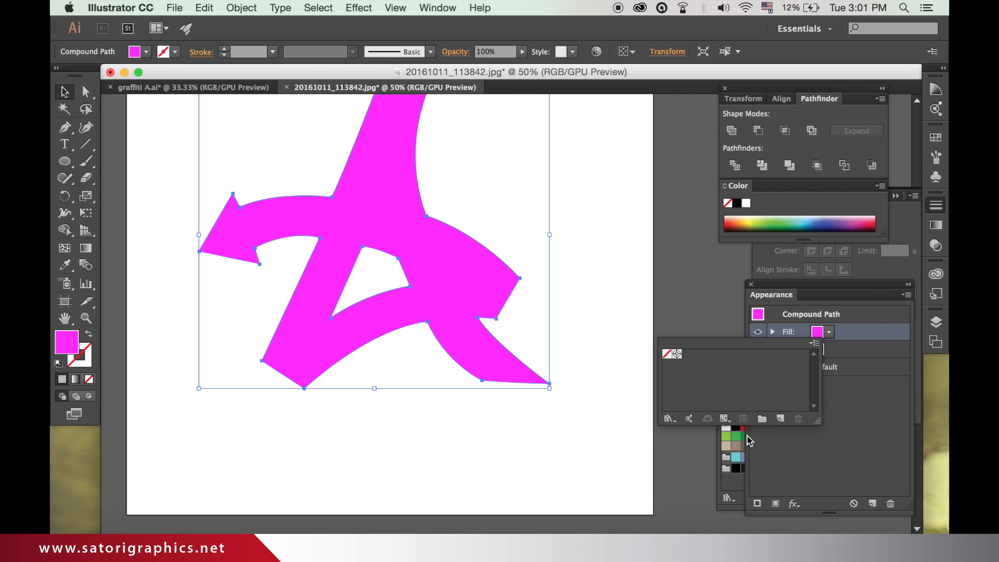
click(732, 495)
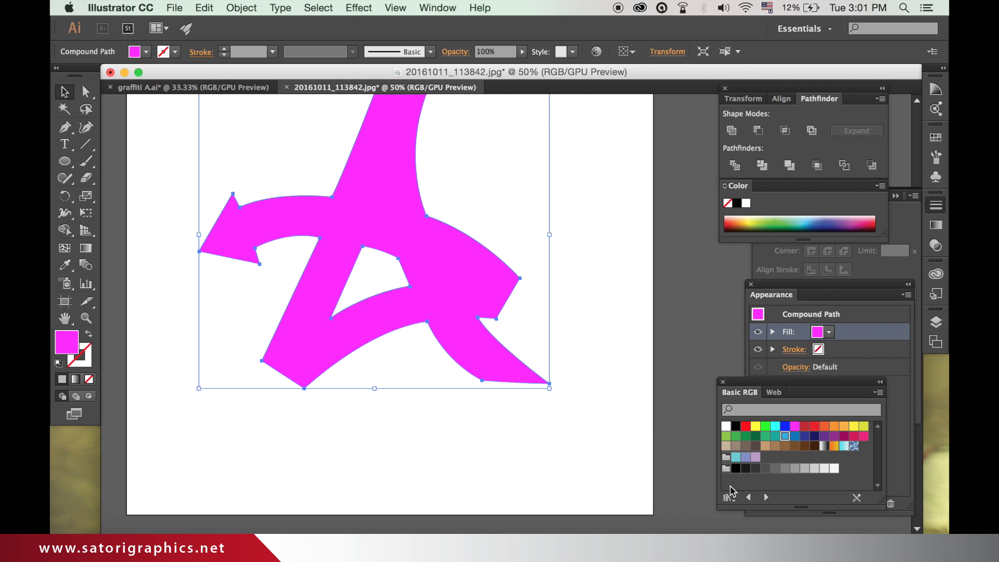
click(776, 427)
click(785, 436)
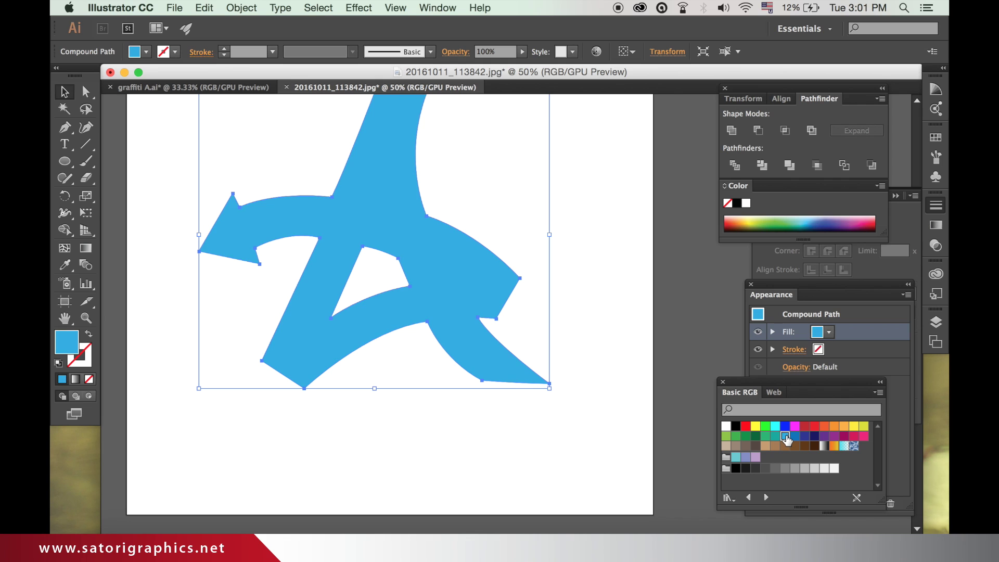
click(736, 457)
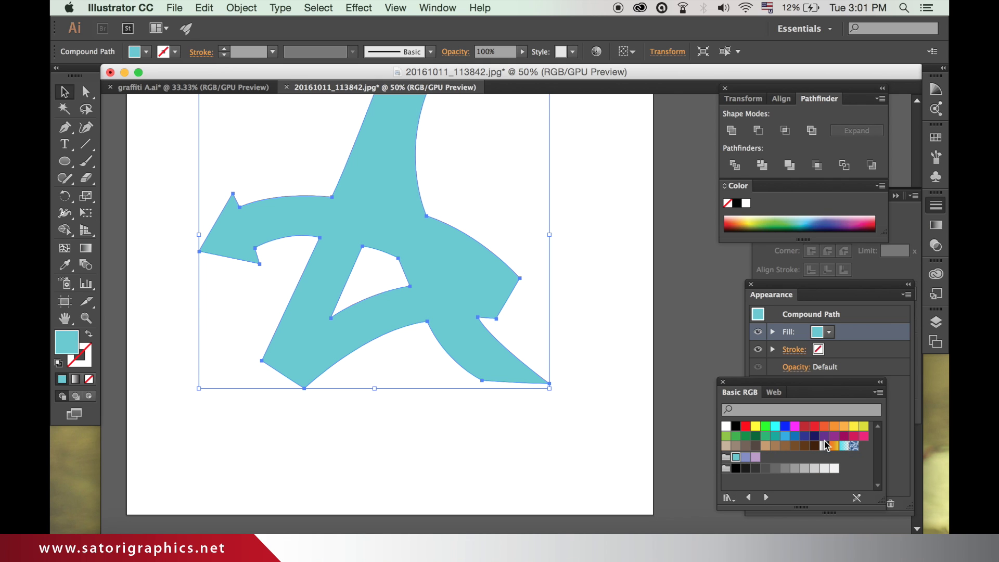
click(786, 437)
Step: Lighten the fill to light blue 83C6DD in the Color Picker
double_click(67, 340)
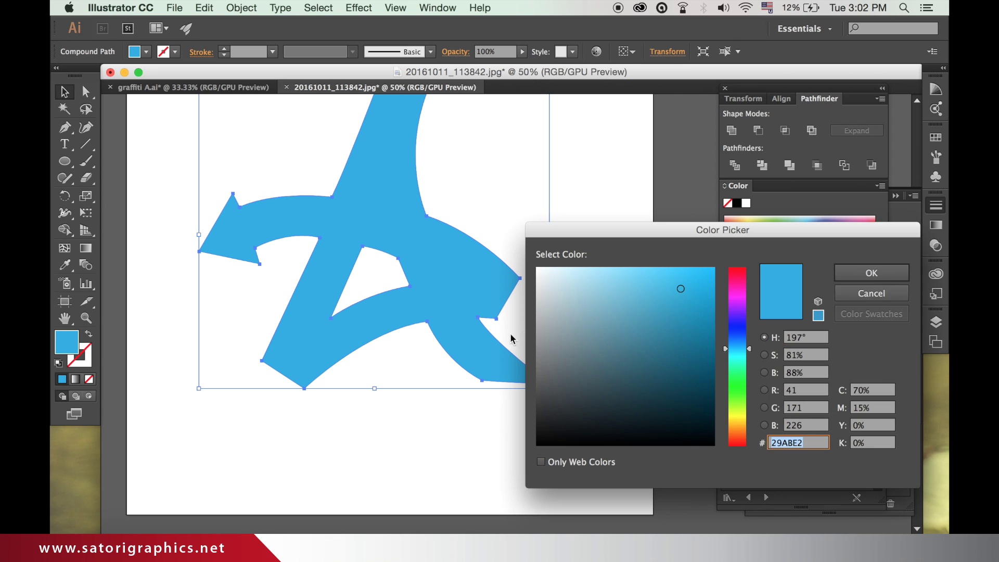
mouse_move(618, 273)
mouse_down()
mouse_move(624, 283)
mouse_move(611, 288)
mouse_up()
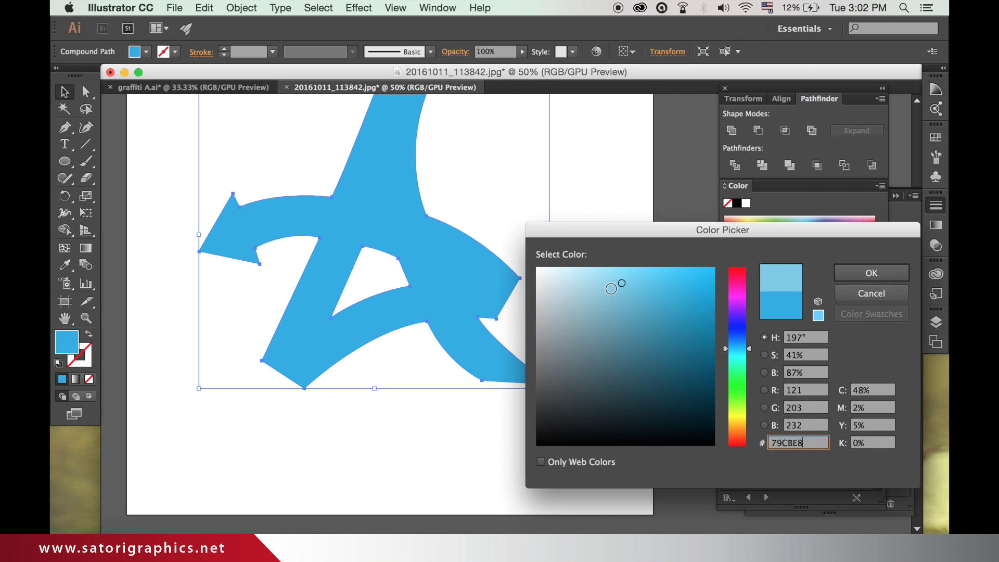
click(872, 274)
click(624, 254)
drag(542, 231, 563, 277)
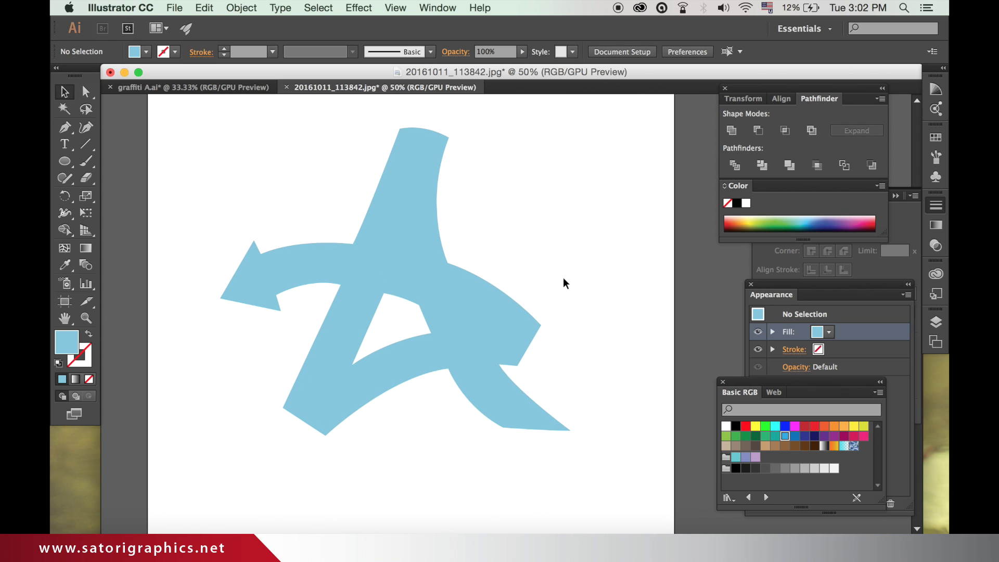
click(427, 276)
Step: Give the A a black Basic RGB stroke at 40 pt
click(826, 348)
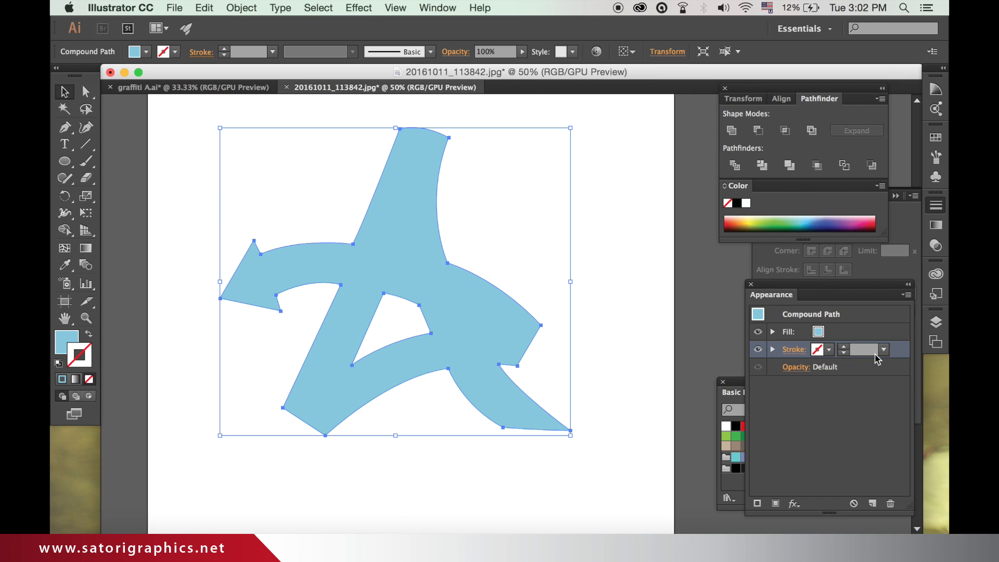
click(818, 350)
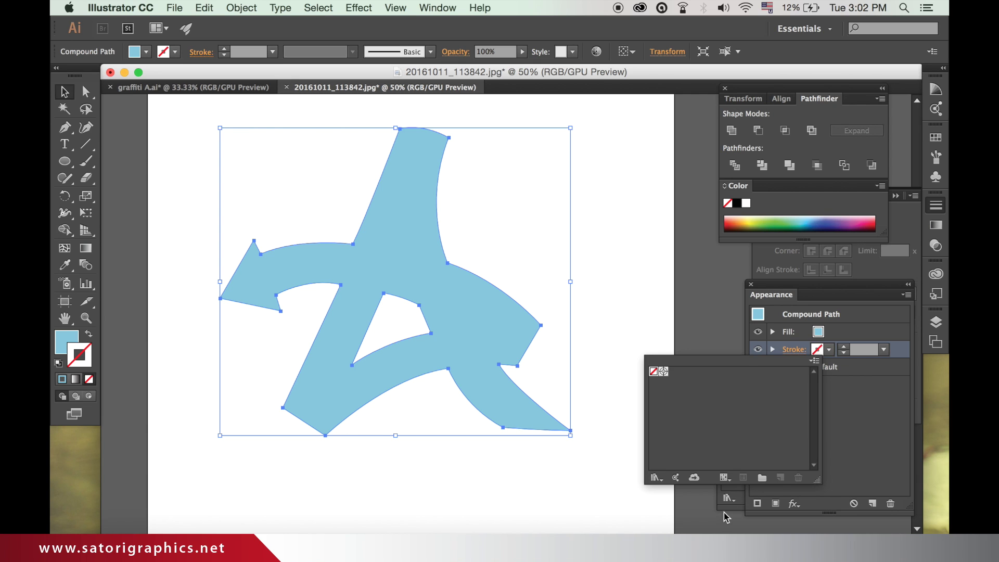
click(729, 498)
click(736, 426)
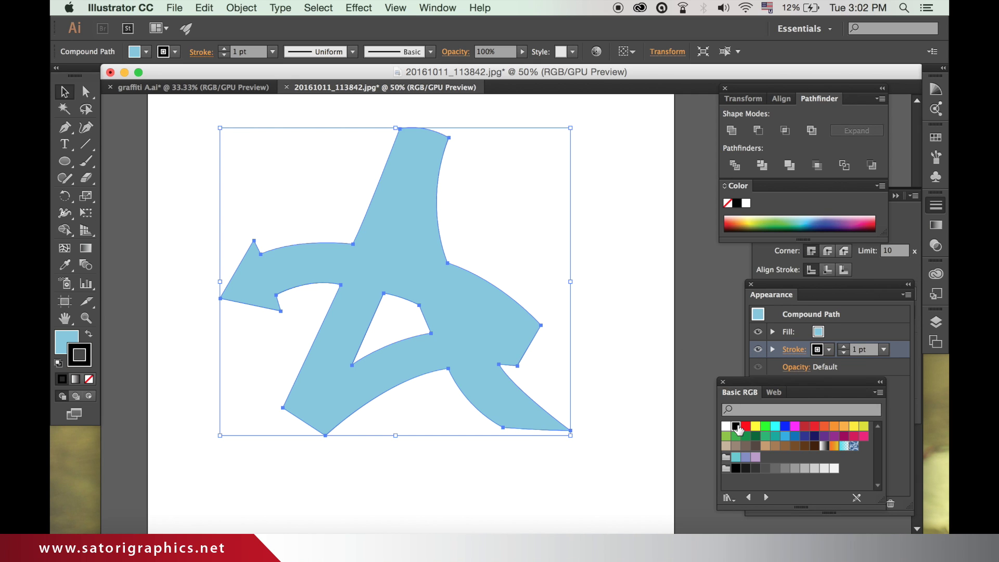
click(885, 350)
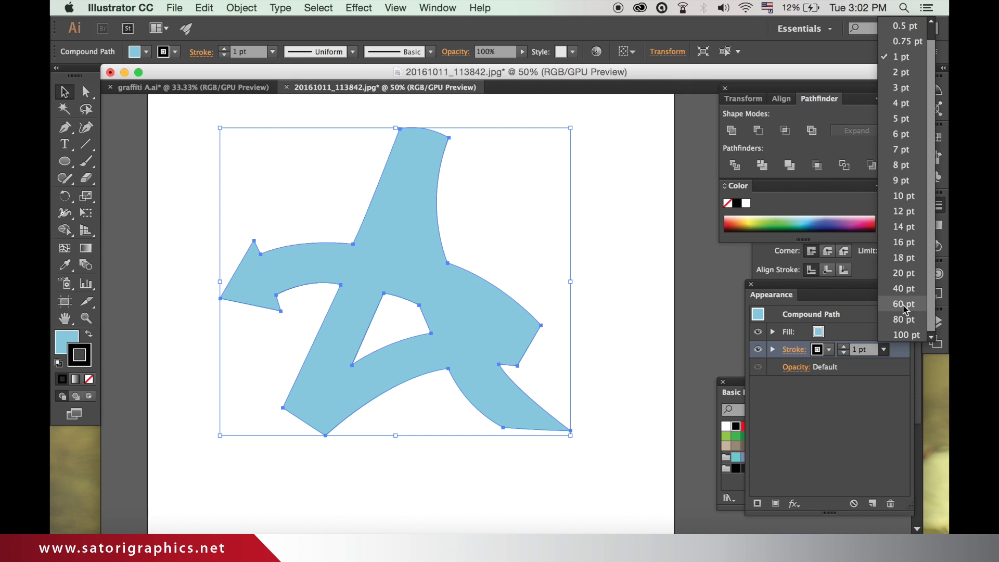
click(898, 287)
click(666, 292)
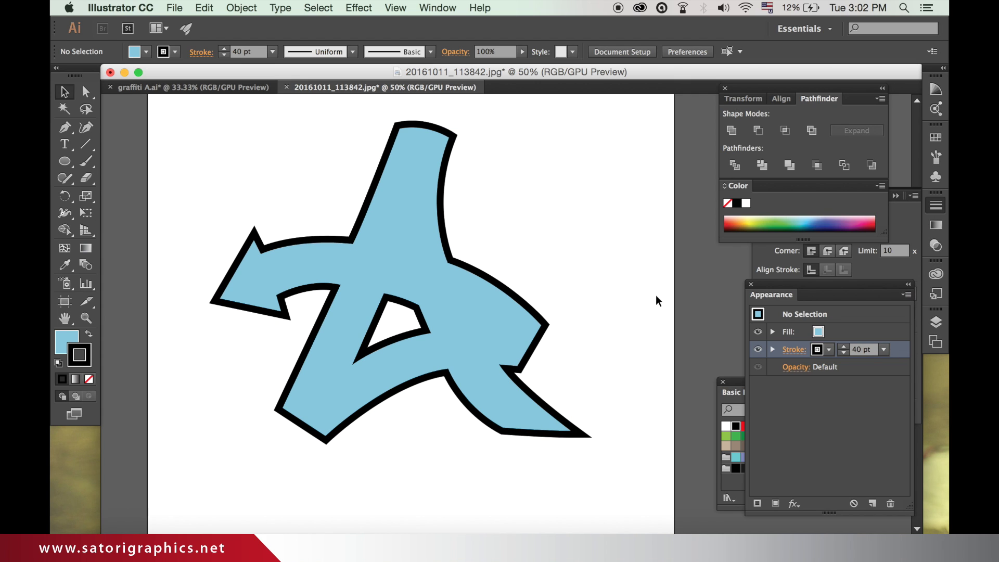
Step: Reselect the A, expand and collapse its stroke options, and open the Window menu
click(474, 315)
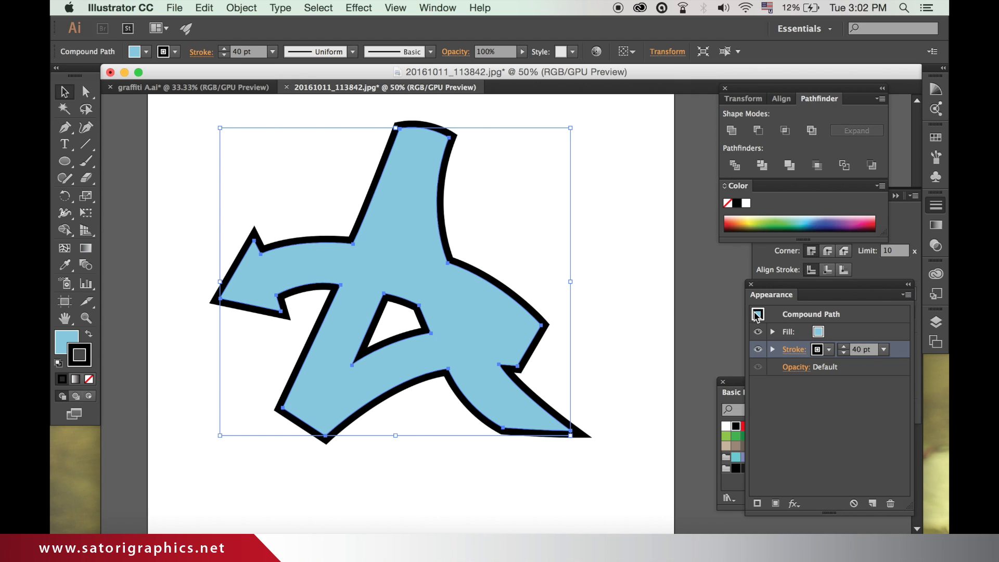
click(901, 230)
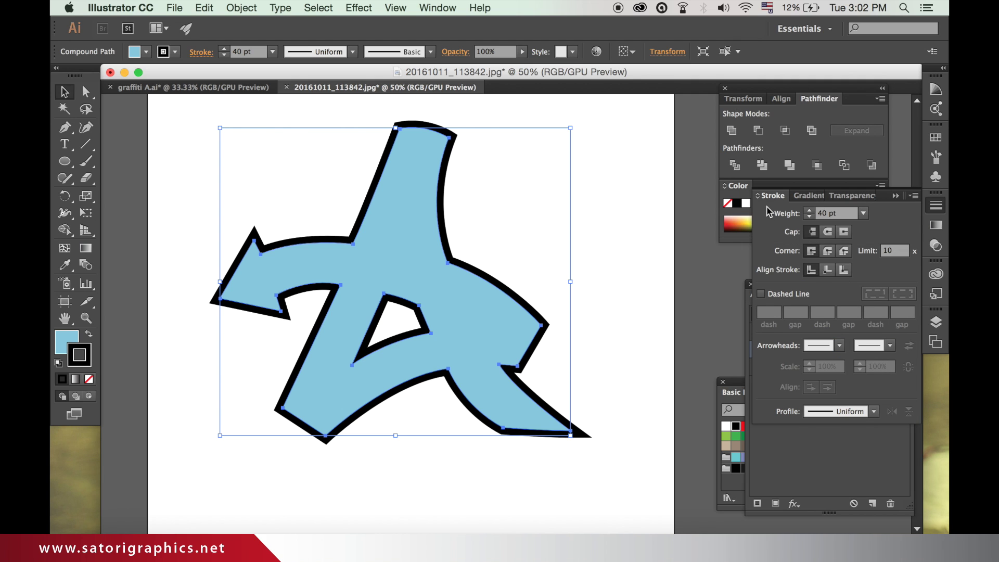
click(895, 196)
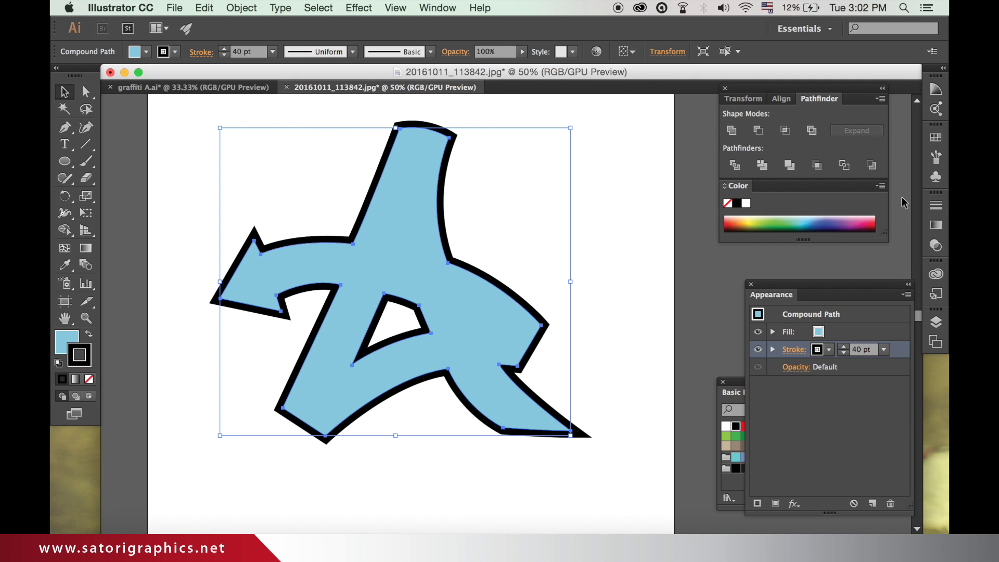
click(447, 6)
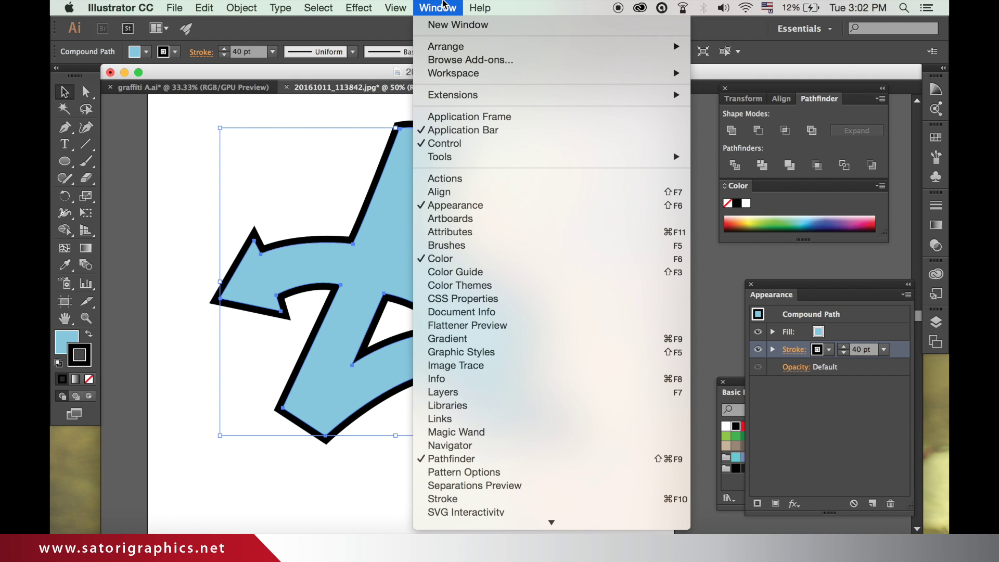
Step: Give the A's 40 pt black outline Round Join corners from the Stroke panel
click(504, 499)
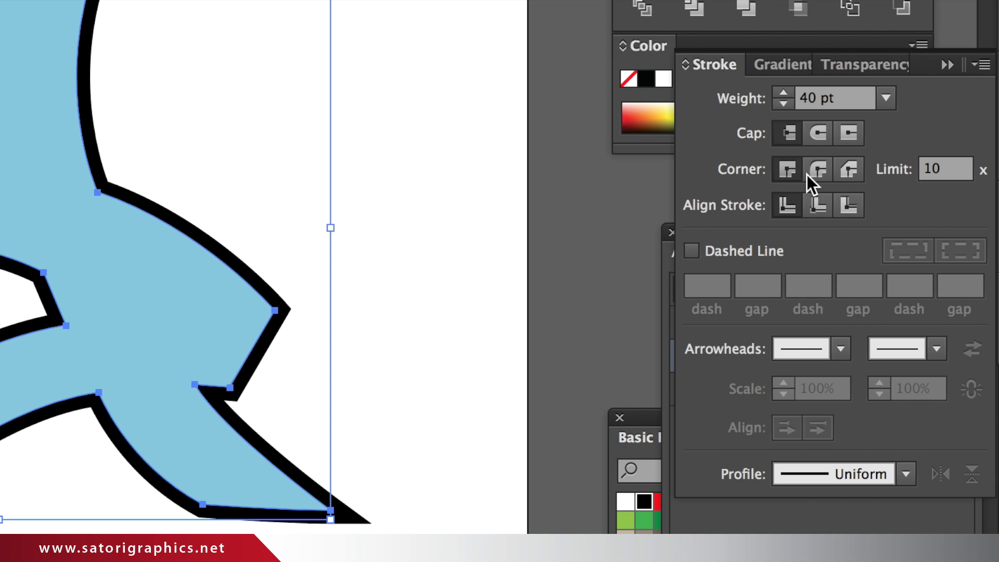
click(815, 172)
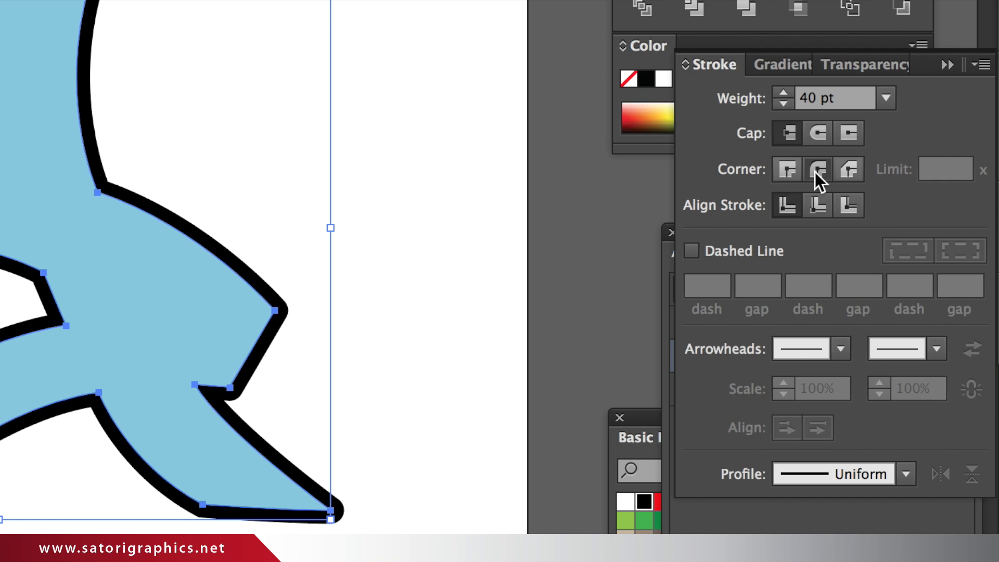
click(485, 339)
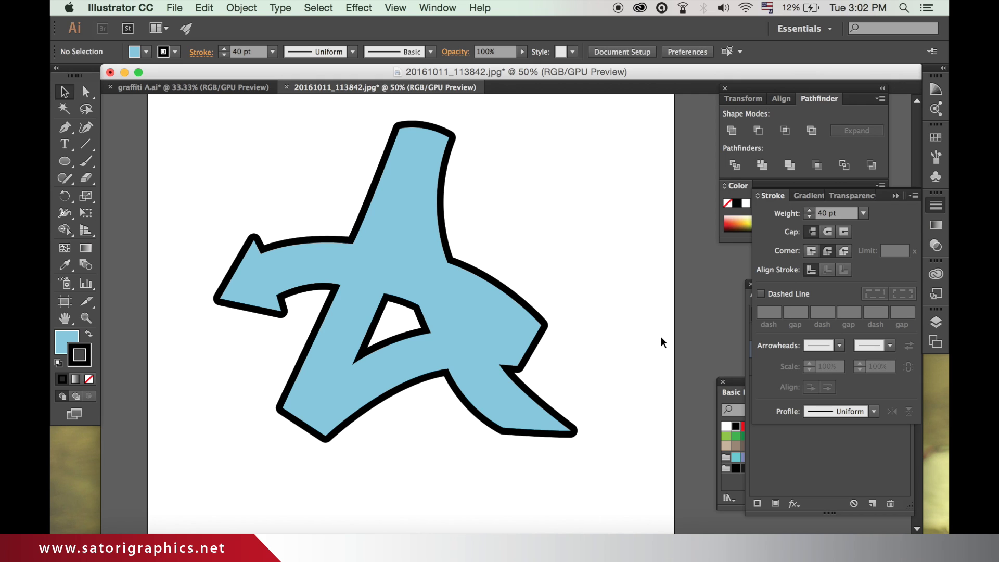
click(176, 320)
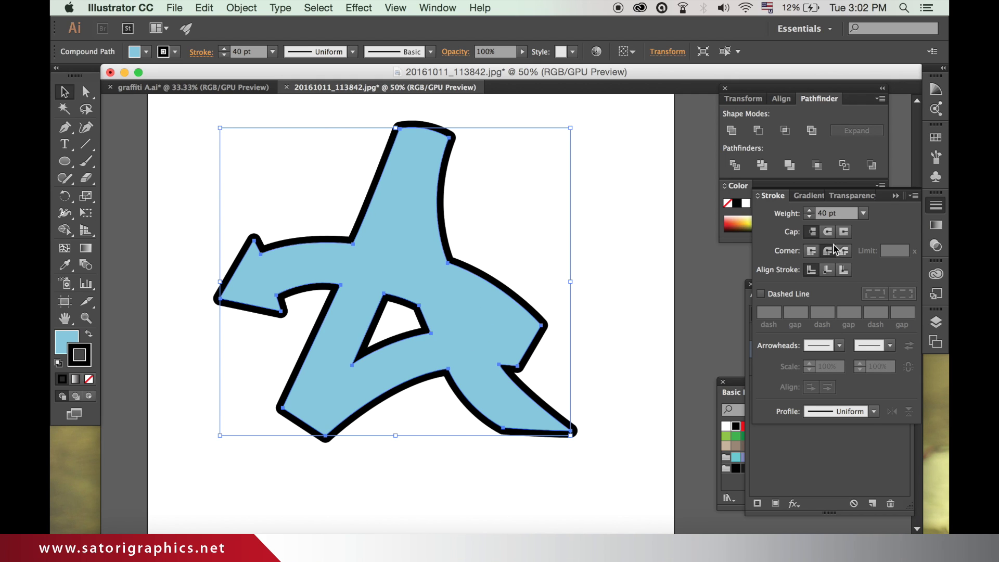
click(630, 250)
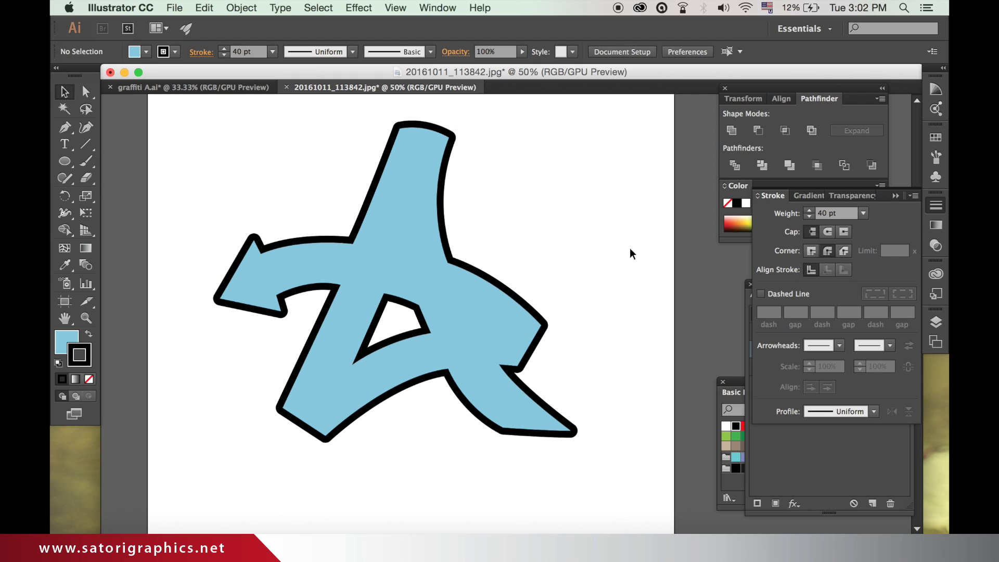
drag(500, 236, 537, 252)
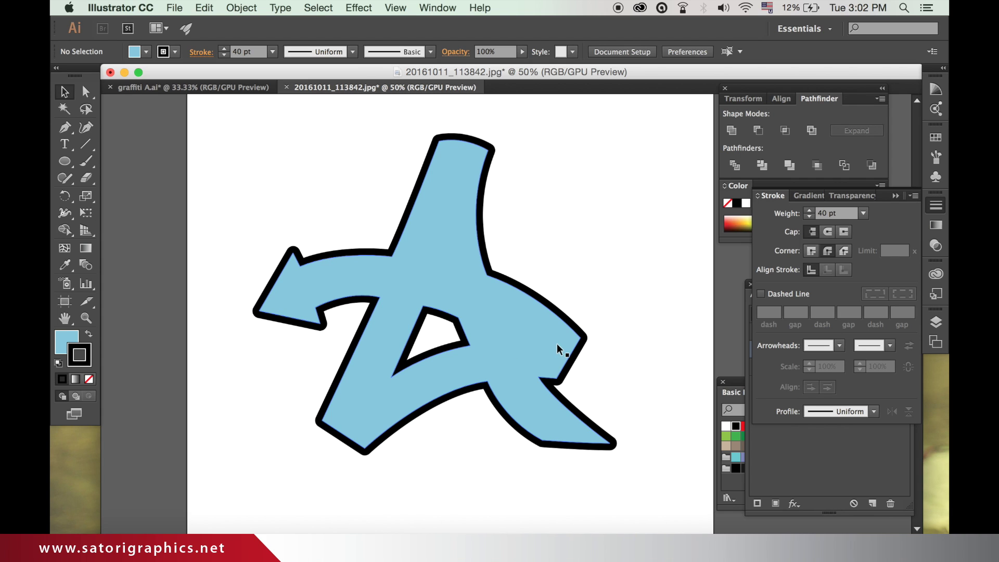
Step: Lock the outlined A with Object > Lock > Selection and zoom to 100%
click(525, 310)
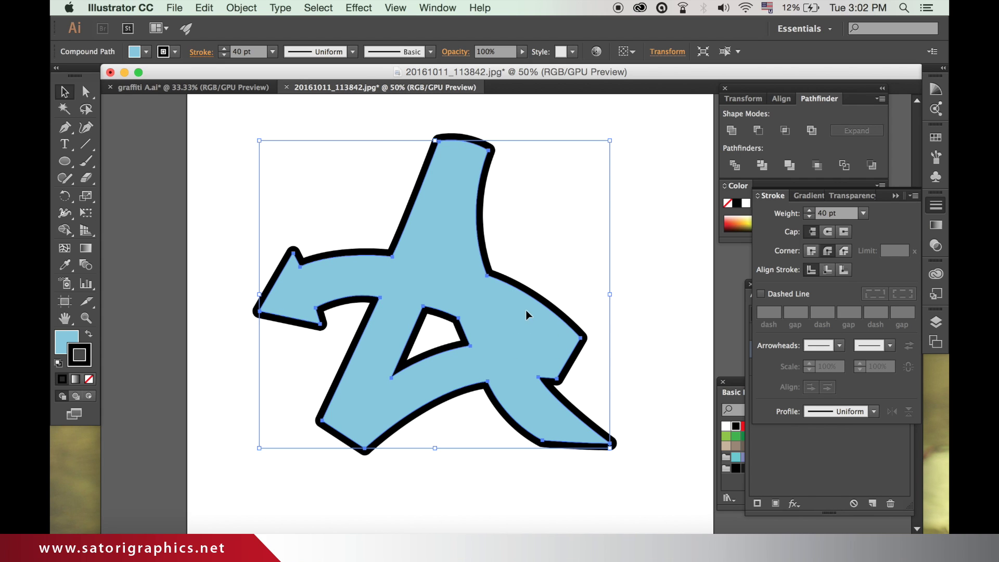
click(241, 8)
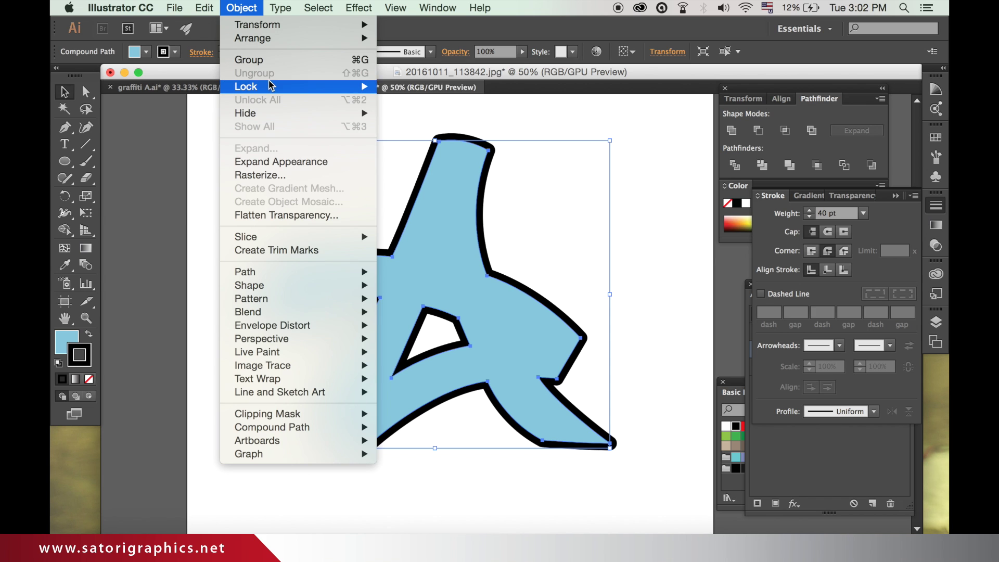
mouse_move(372, 90)
click(412, 86)
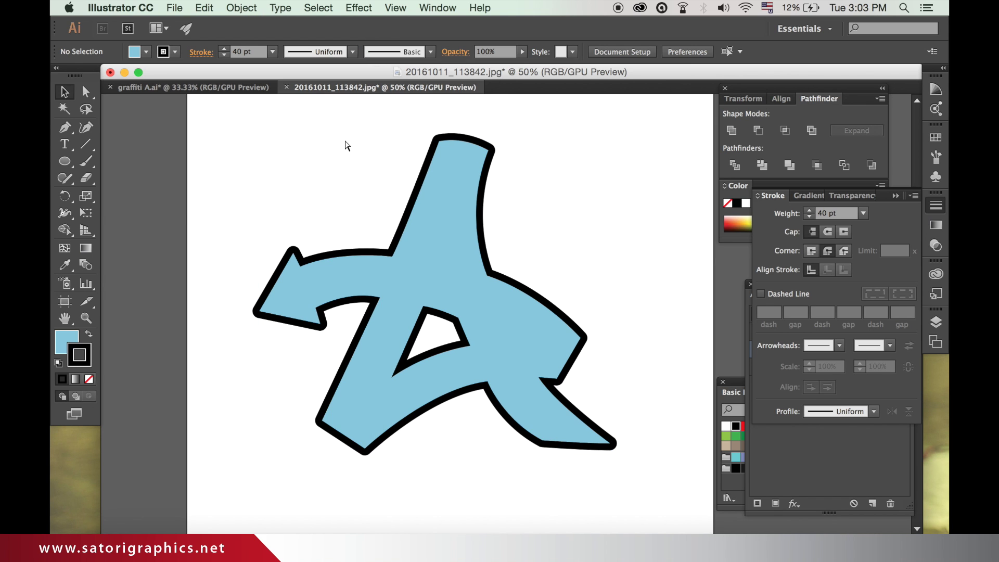
key(super+1)
scroll(370, 272, down, 3)
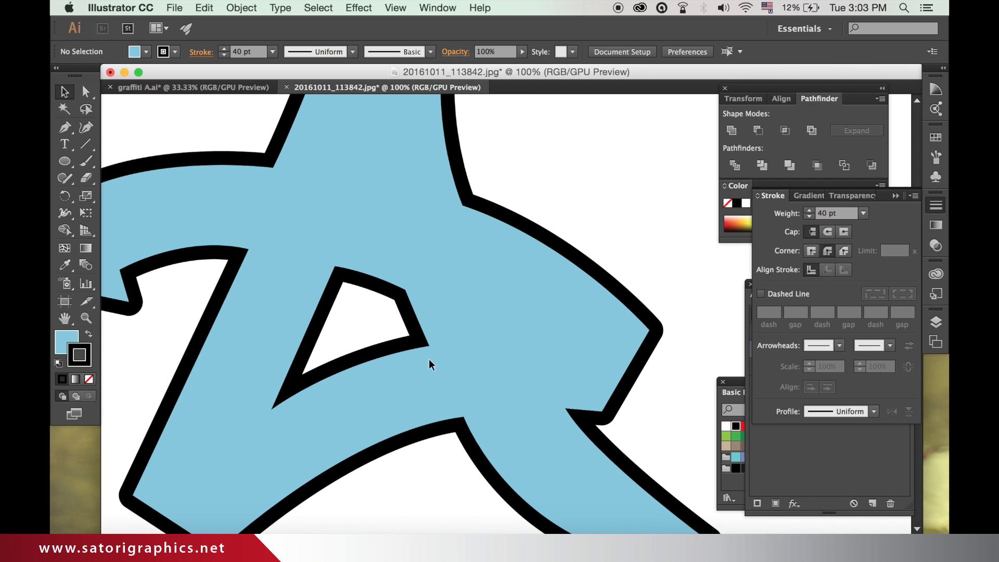
click(76, 344)
Step: Set the fill to None and take the Pen tool with a 5 pt stroke
click(89, 379)
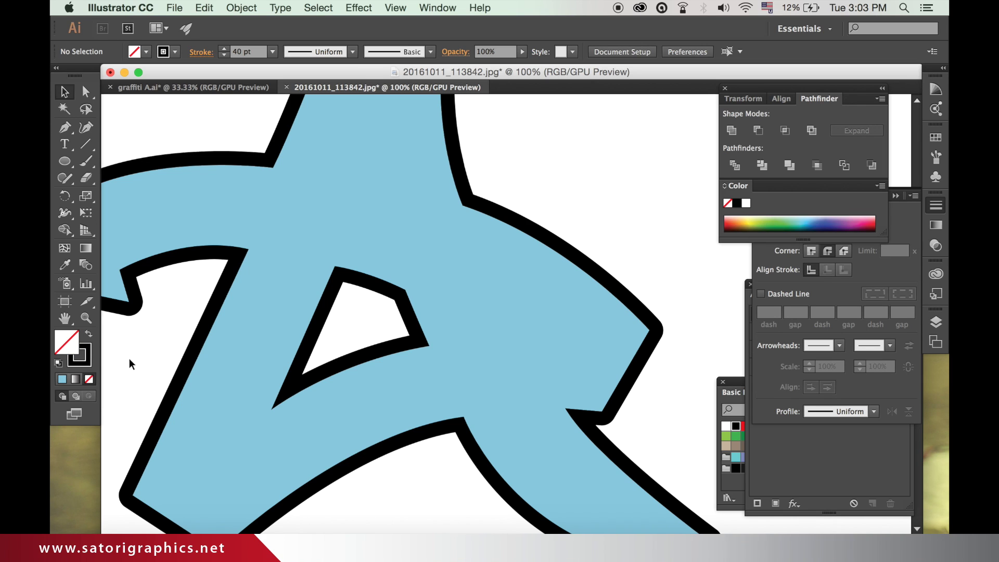
click(64, 127)
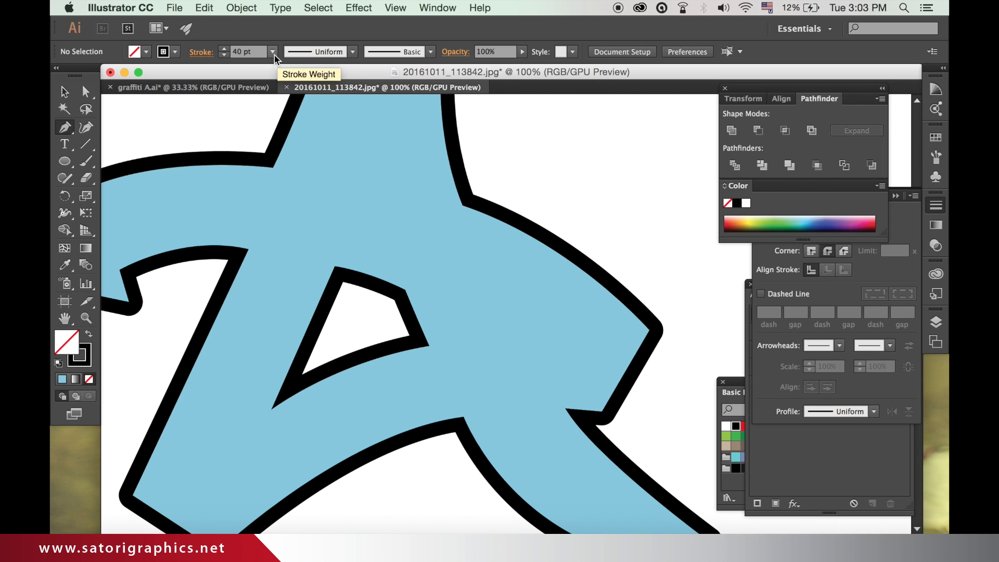
click(273, 51)
click(294, 153)
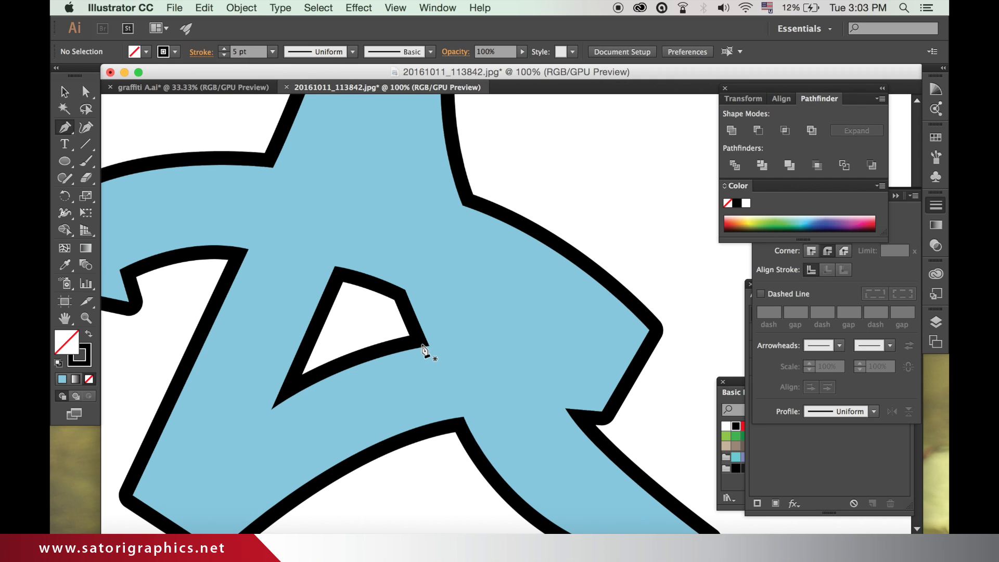
Step: Draw a closed tapered sliver from the A's right tip to the triangular hole and fill it black
click(651, 331)
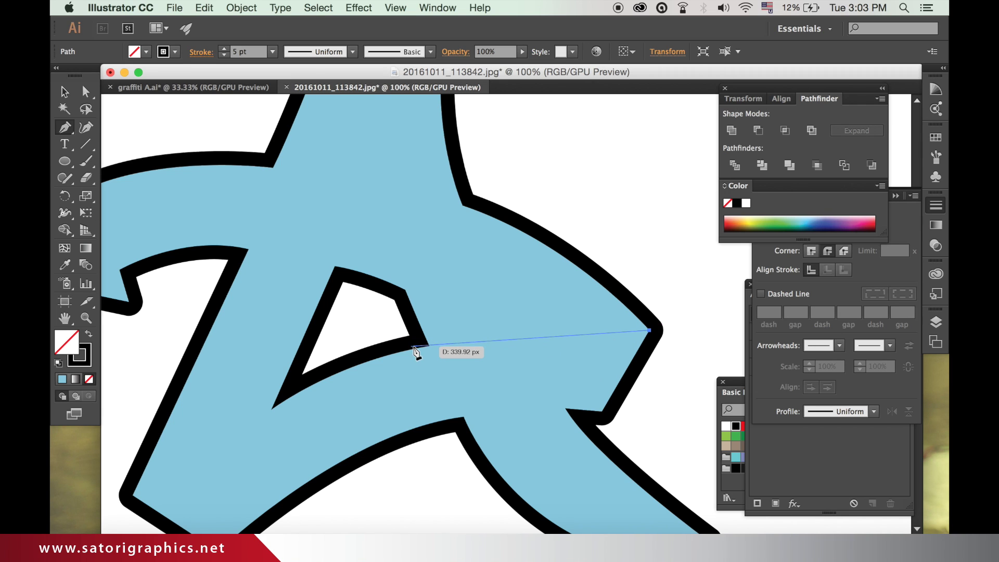
drag(413, 349, 355, 365)
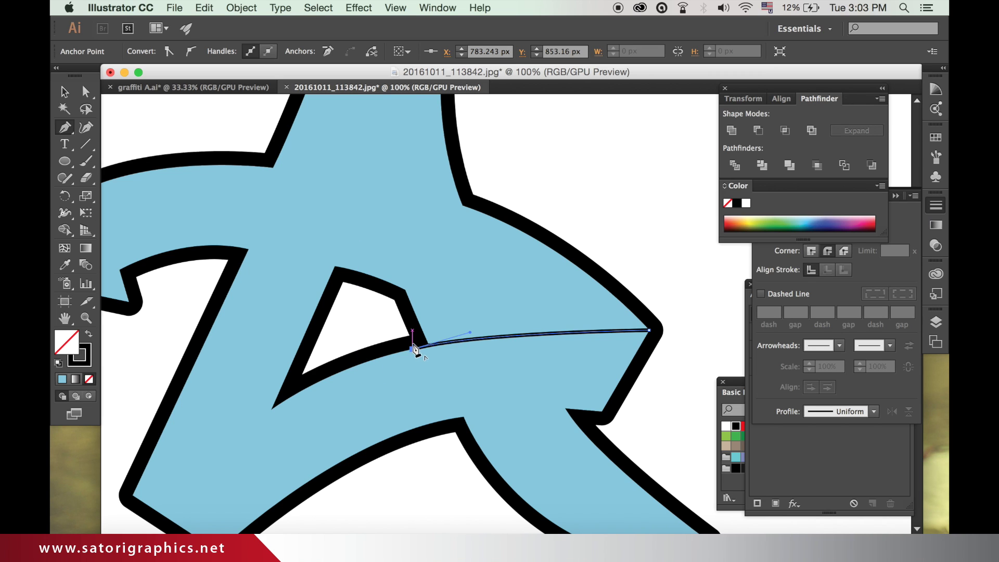
click(414, 349)
click(414, 339)
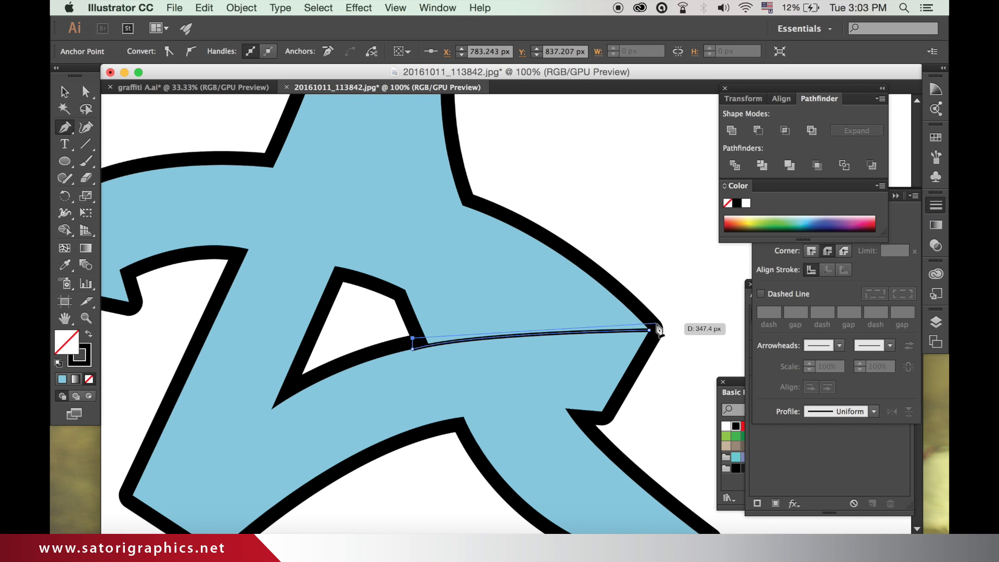
drag(650, 331, 748, 345)
click(65, 91)
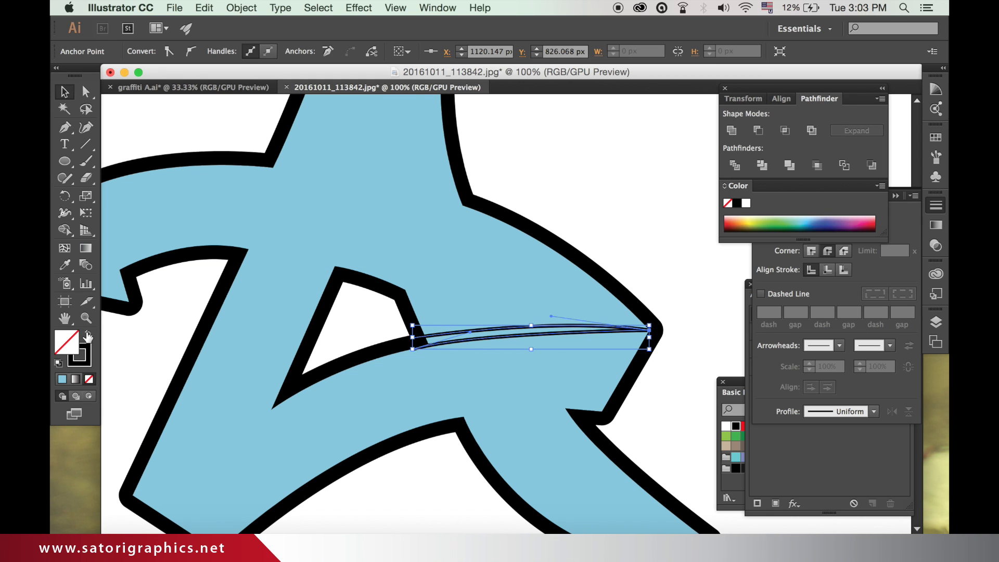
click(88, 333)
click(163, 336)
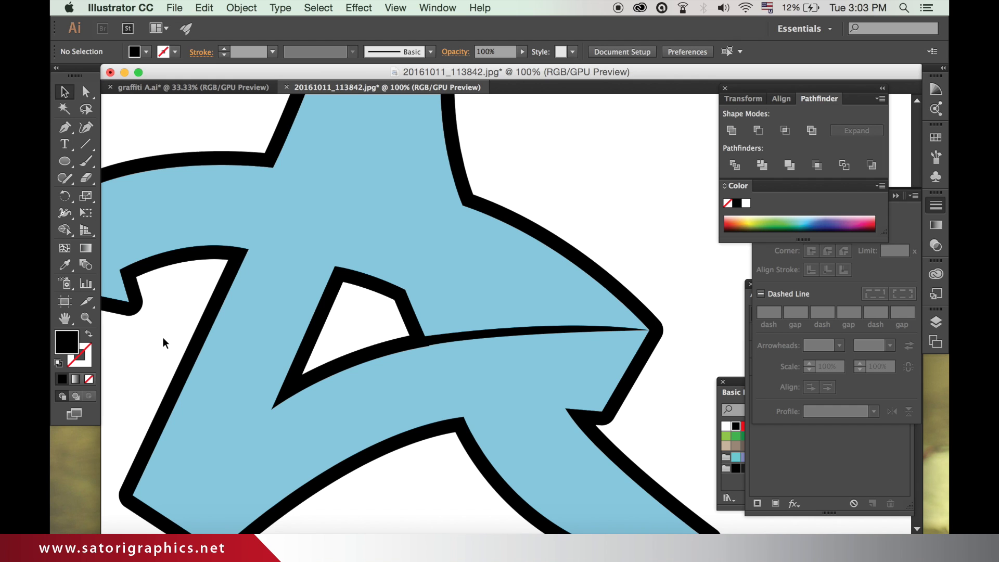
key(super+equal)
Step: Reshape the thin line's end curve and nudge its right tip into the arm's outer corner
drag(413, 335, 348, 240)
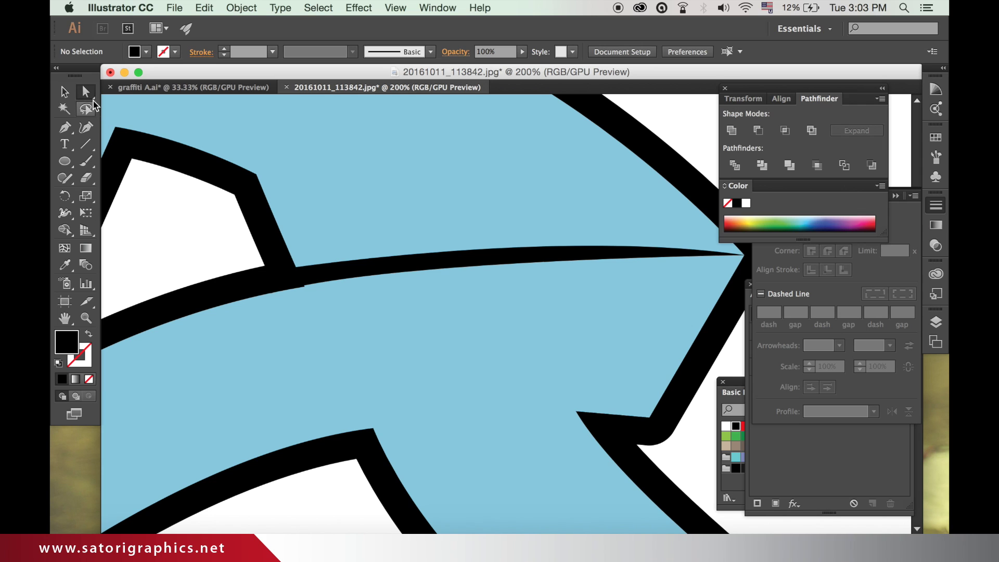
click(274, 279)
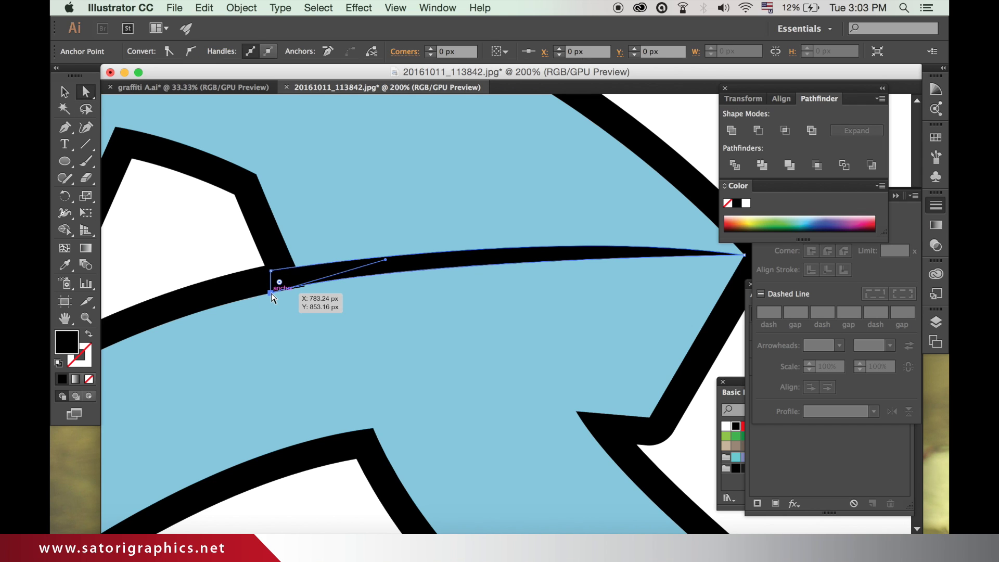
drag(386, 259, 385, 265)
click(408, 356)
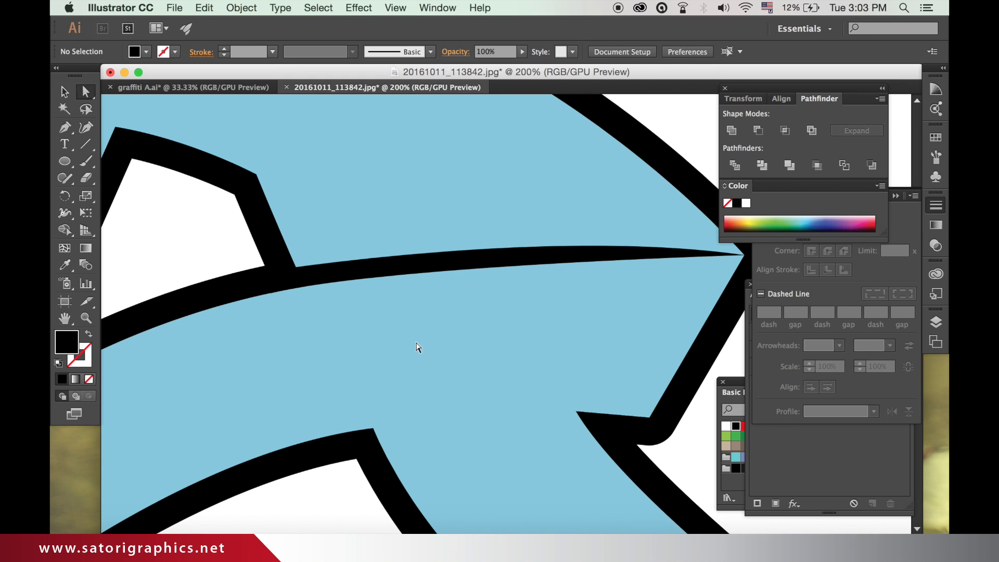
drag(484, 239, 315, 247)
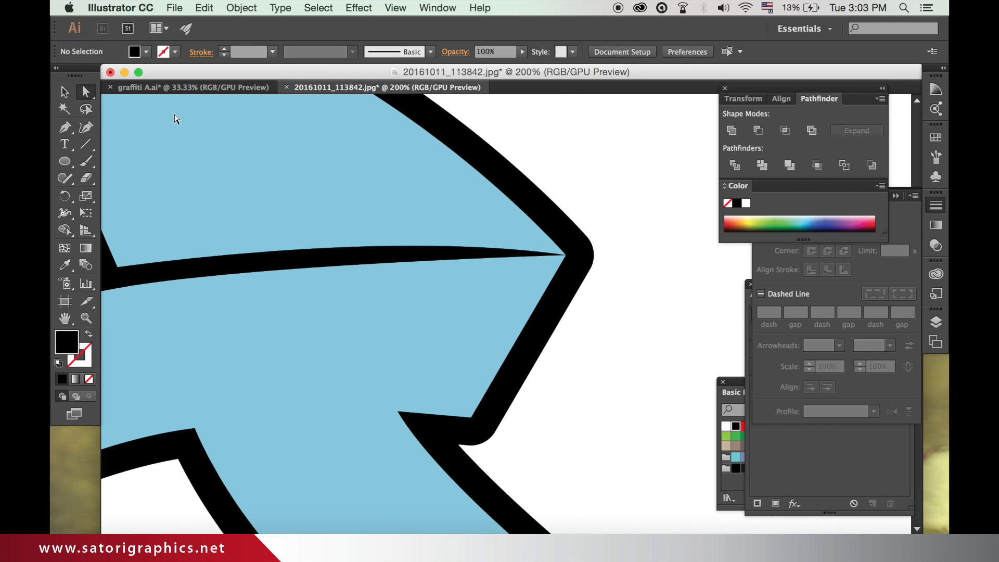
click(544, 256)
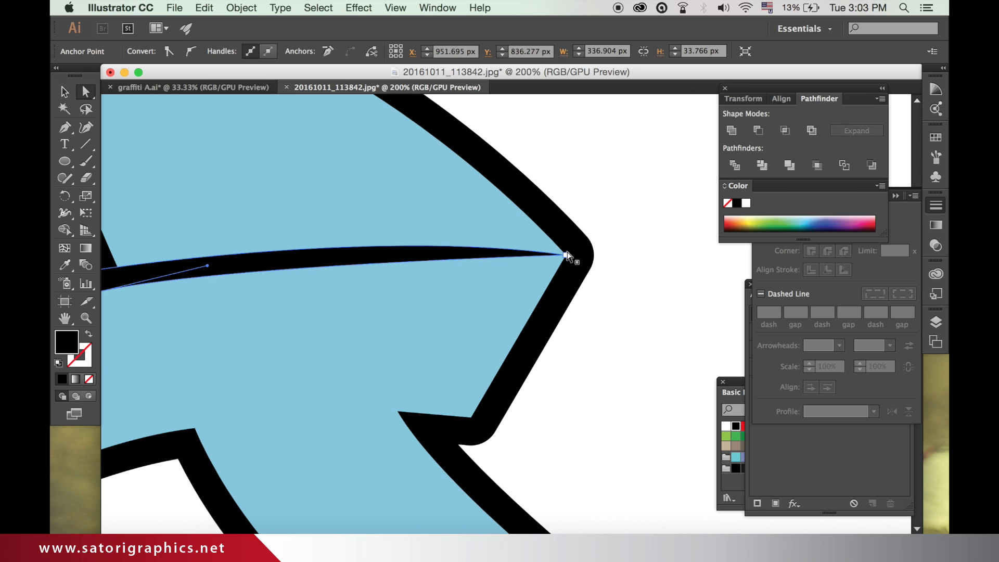
mouse_move(566, 255)
mouse_down()
mouse_move(592, 261)
mouse_move(578, 257)
mouse_up()
drag(393, 229, 388, 225)
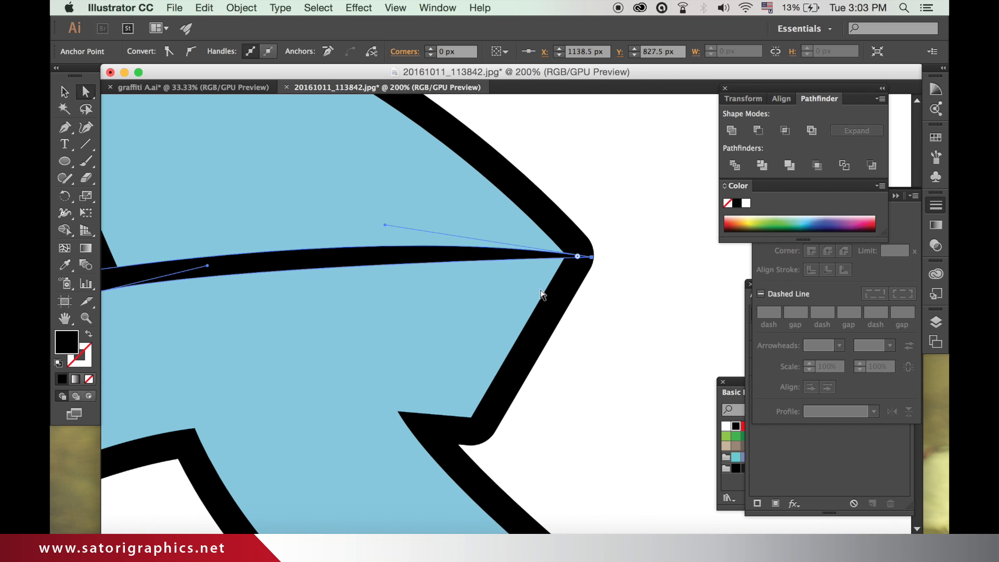
Step: Flatten the line's upper curve, adjust its lower-left anchors, then zoom out to fit the artboard
drag(511, 305, 599, 293)
drag(305, 254, 350, 243)
click(326, 328)
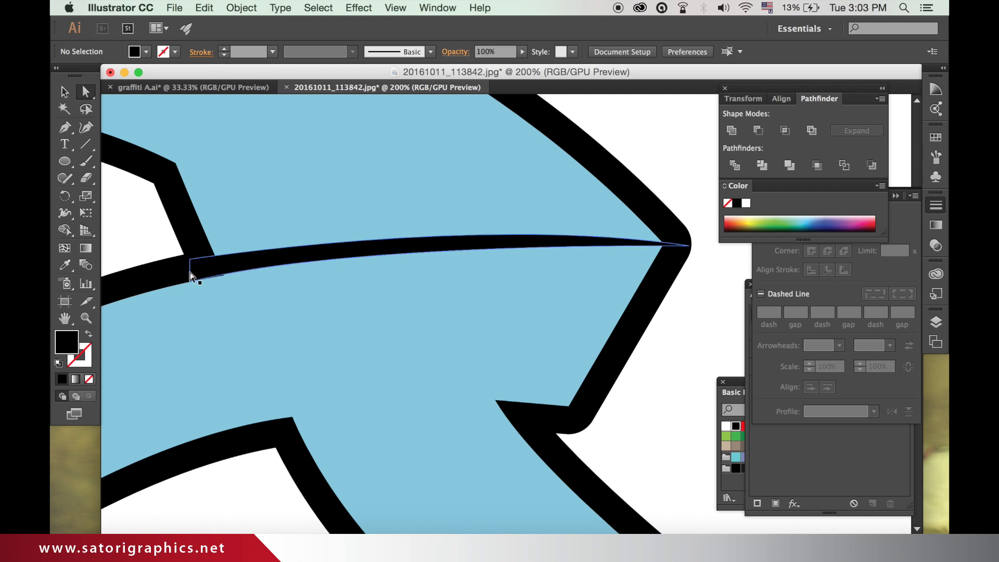
drag(196, 279, 242, 273)
drag(351, 244, 343, 248)
click(333, 294)
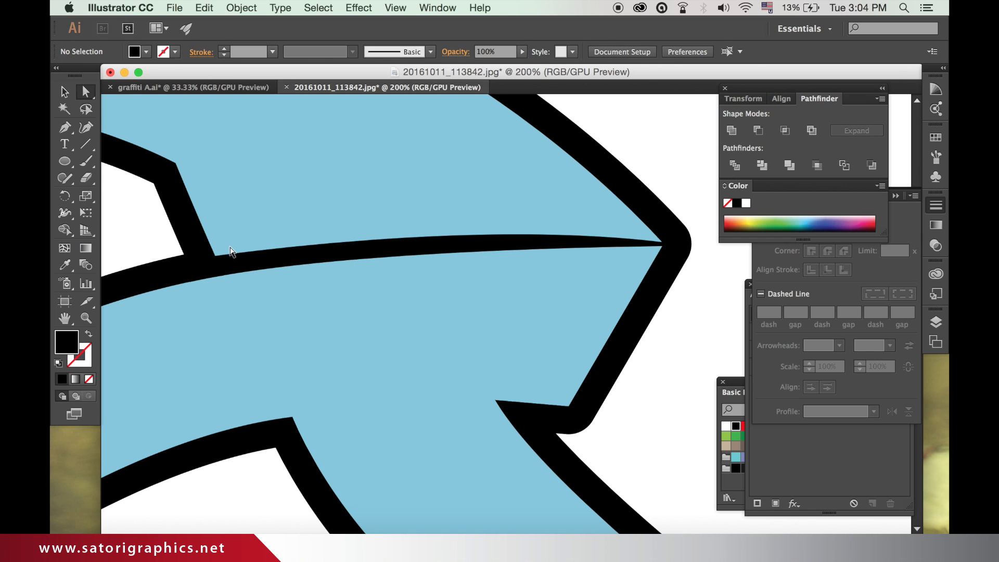
drag(196, 263, 185, 257)
click(109, 250)
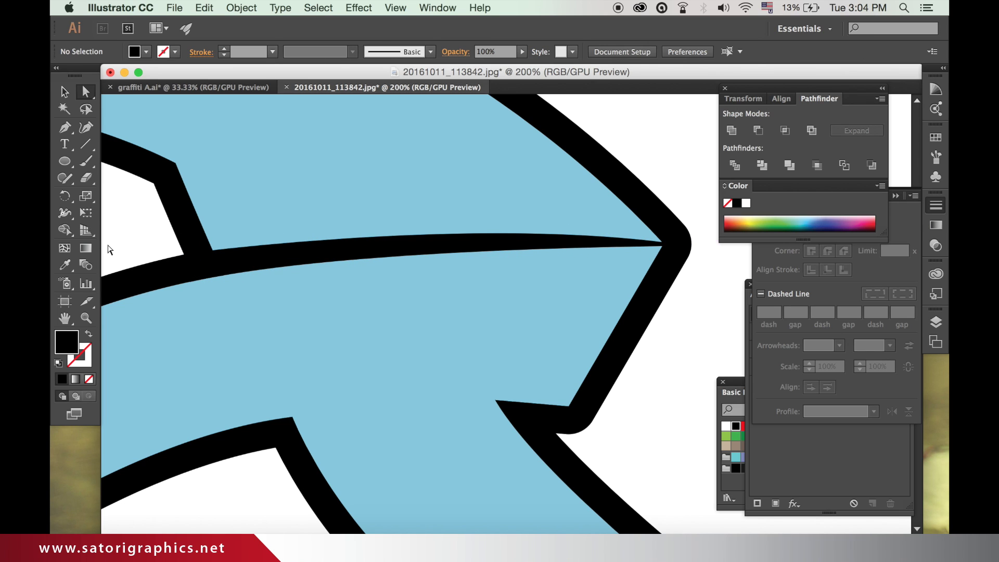
click(693, 282)
key(super+0)
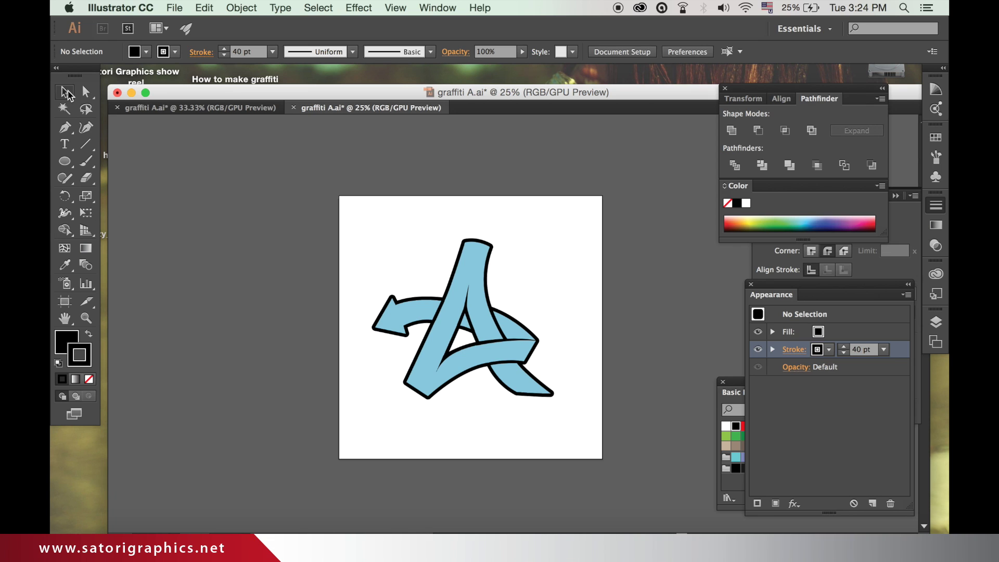
Step: Select the graffiti letter, then deselect it to view the whole A
click(468, 298)
click(388, 233)
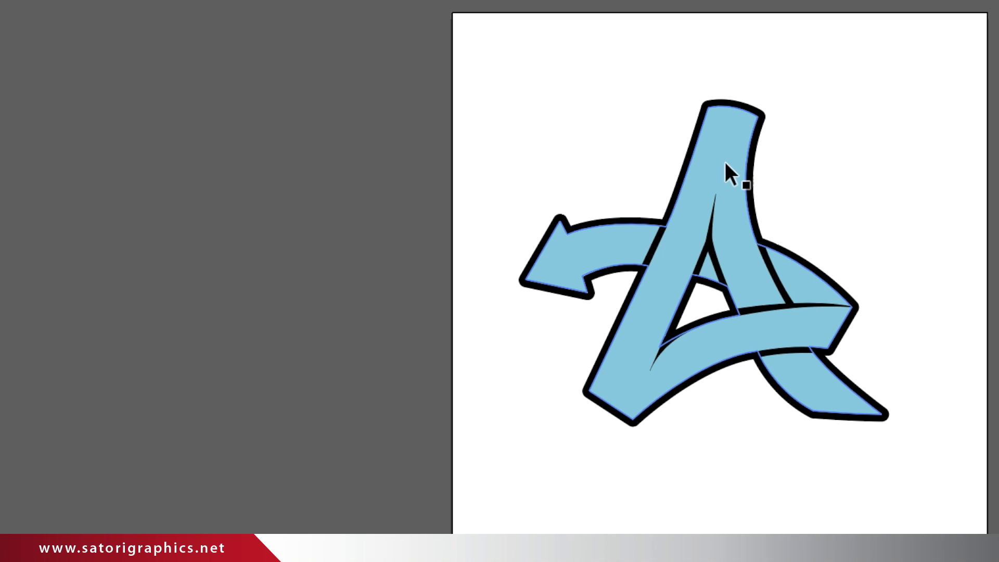
Step: Alt-drag a copy of the letter, fill it black from the Basic RGB swatches, and move it onto the blue A
click(723, 160)
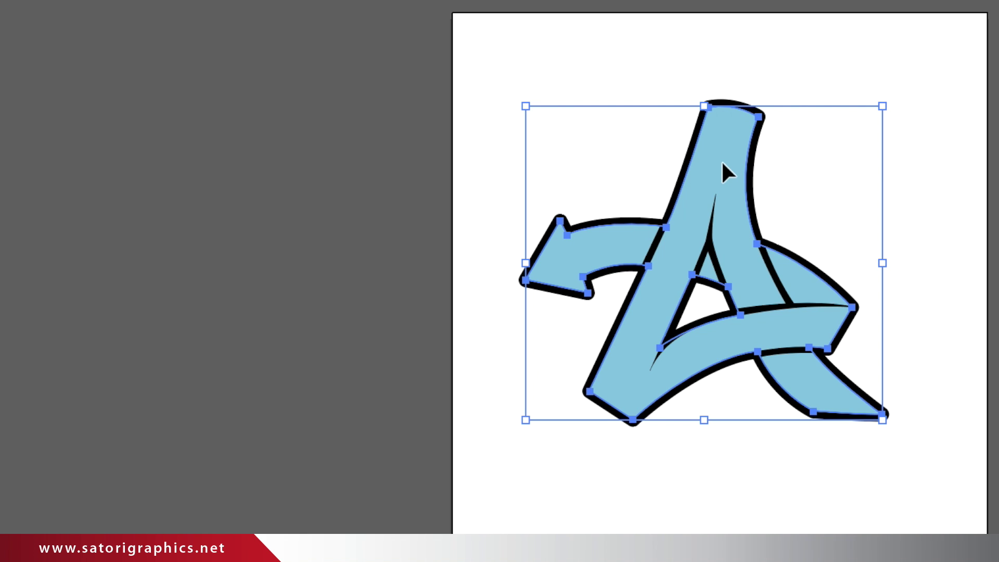
drag(729, 167, 286, 44)
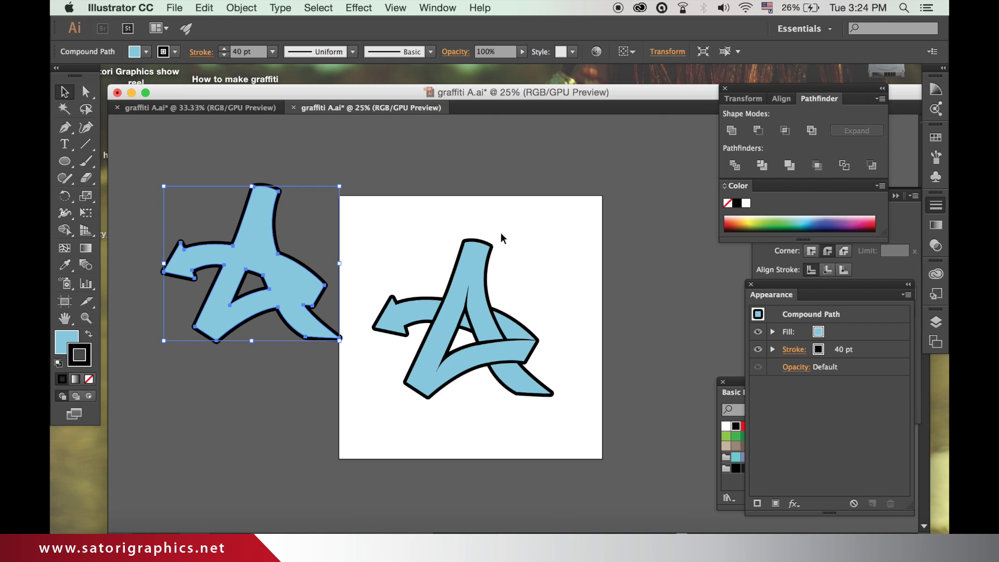
click(820, 333)
click(816, 333)
click(816, 334)
click(816, 334)
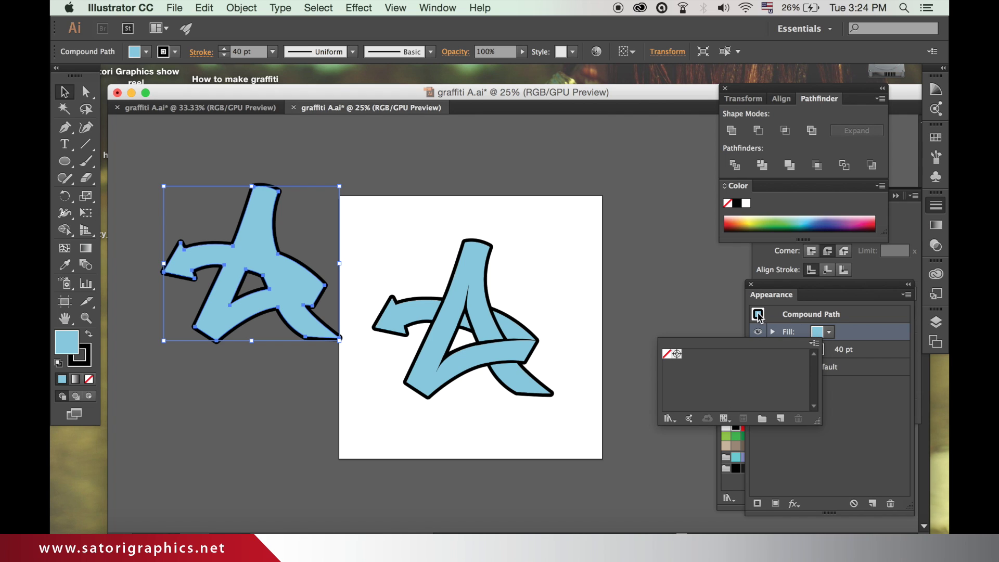
click(729, 491)
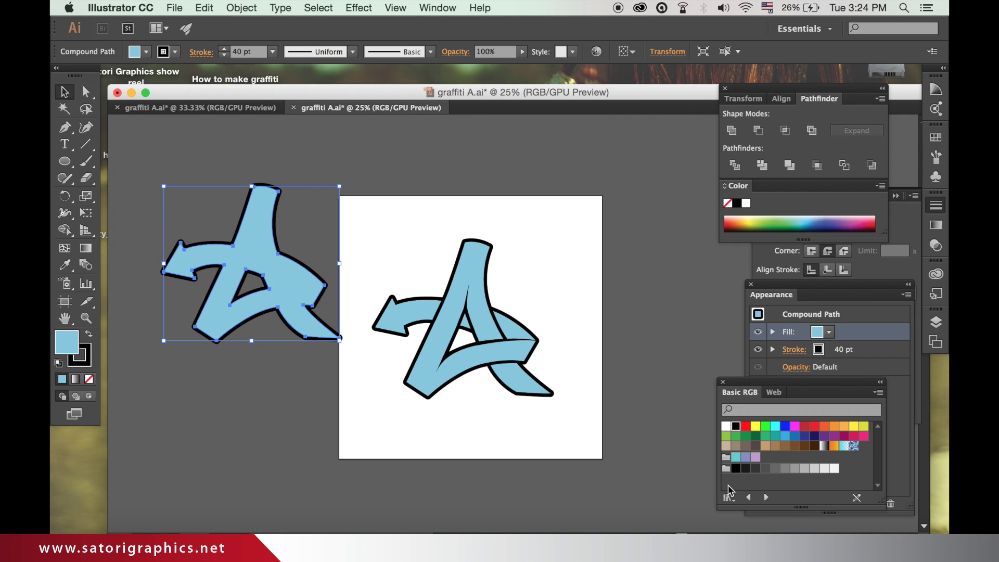
click(736, 426)
click(582, 277)
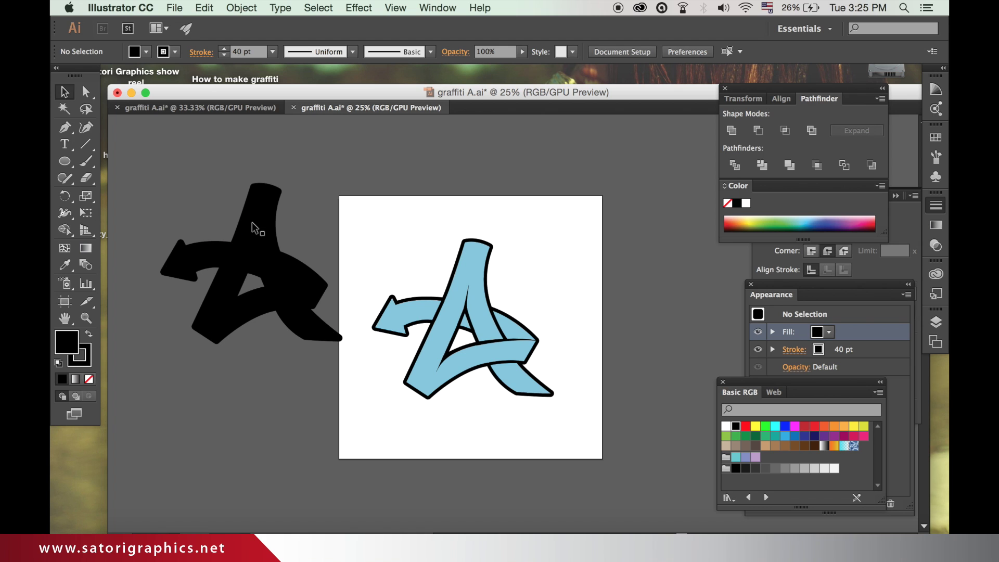
drag(252, 221, 467, 299)
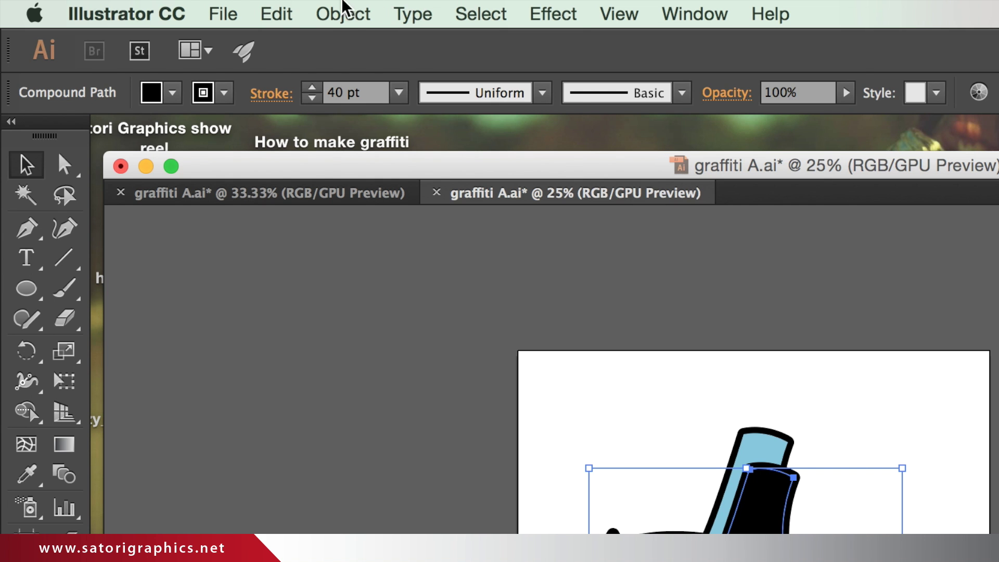
Step: Send the black copy to the back with Object > Arrange > Send to Back
click(240, 7)
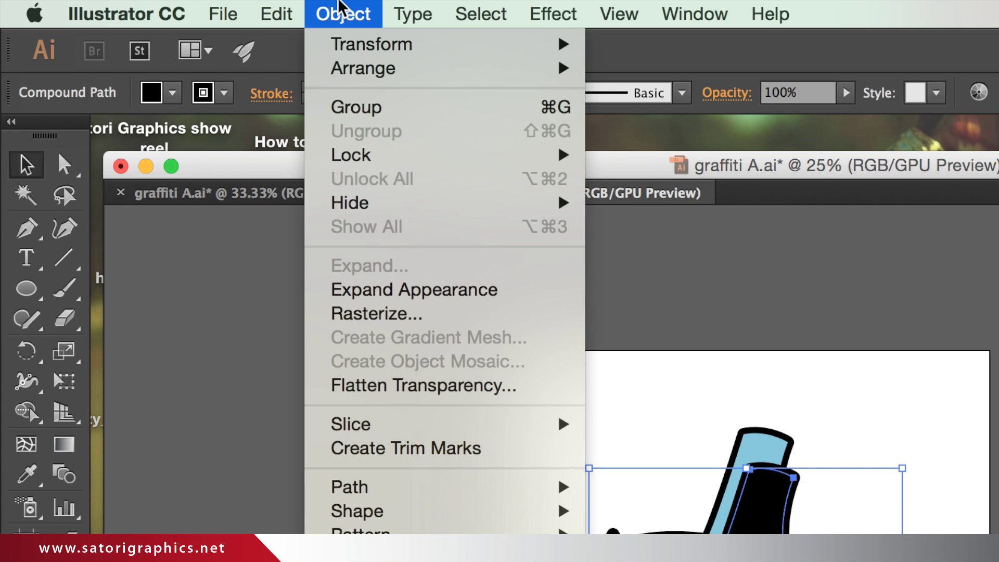
mouse_move(386, 73)
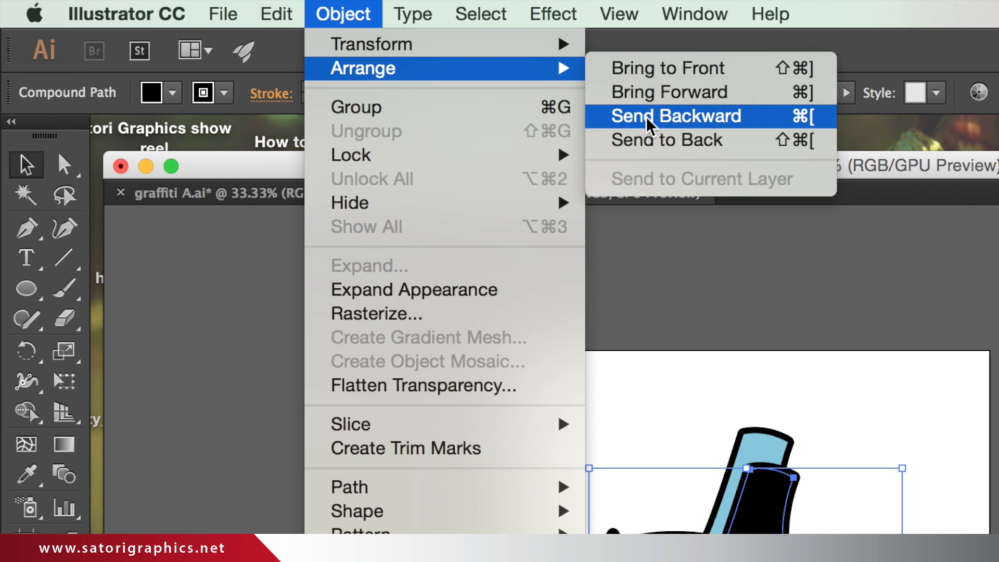
click(648, 136)
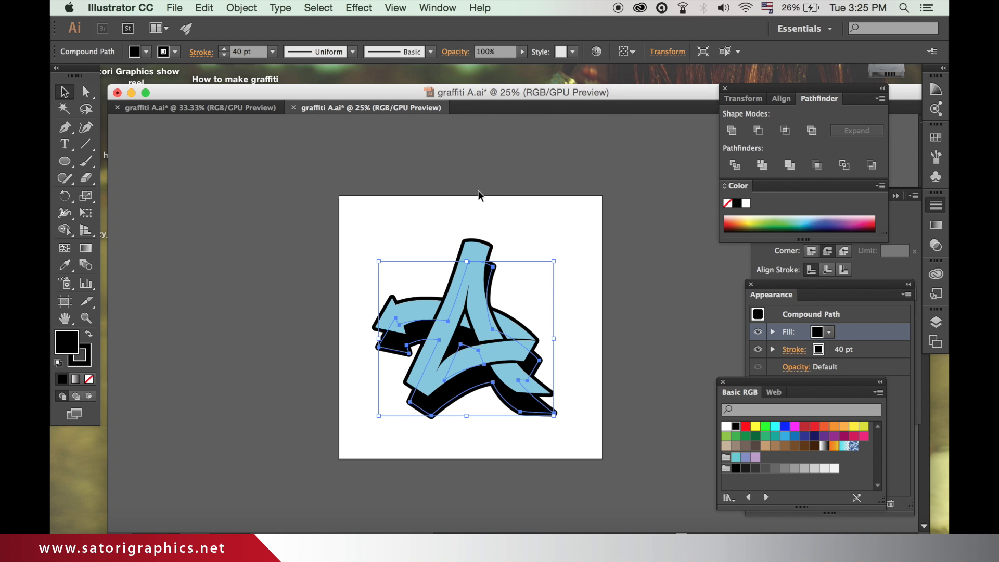
drag(436, 397, 613, 226)
click(339, 245)
drag(353, 226, 553, 452)
Step: Lock the blue letter and drag the black copy down-right behind it as a shadow
click(250, 6)
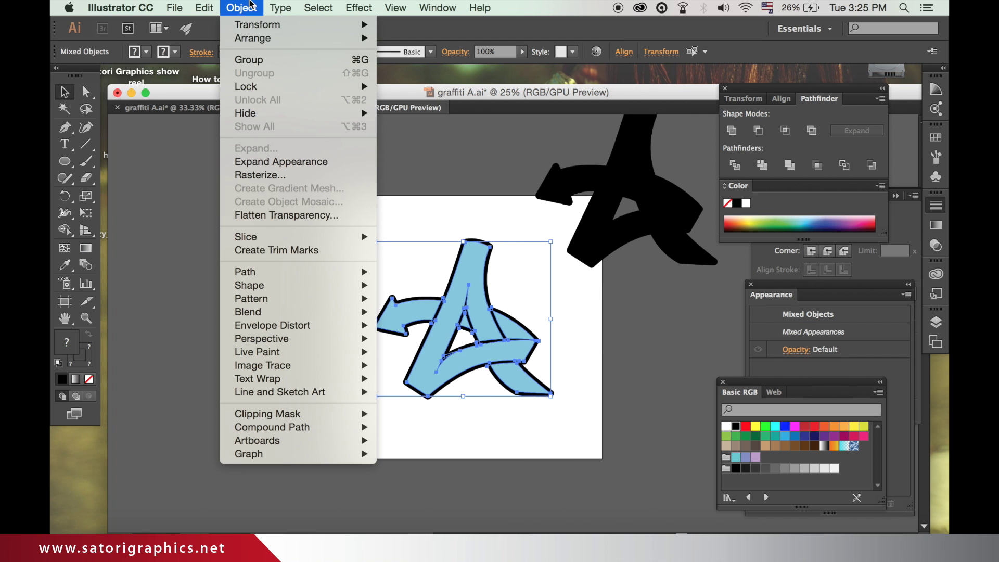
mouse_move(262, 89)
click(414, 87)
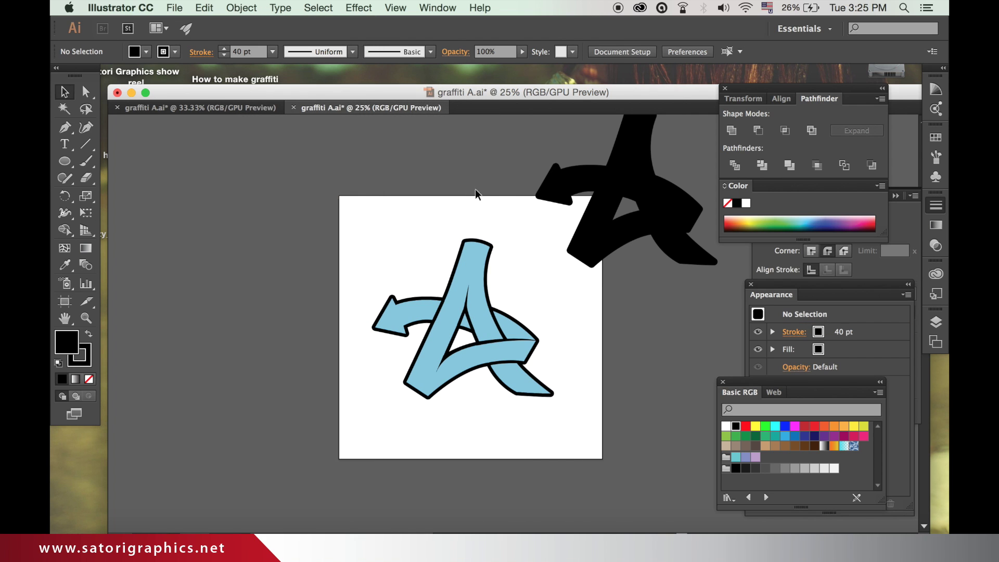
drag(550, 187, 386, 323)
click(285, 312)
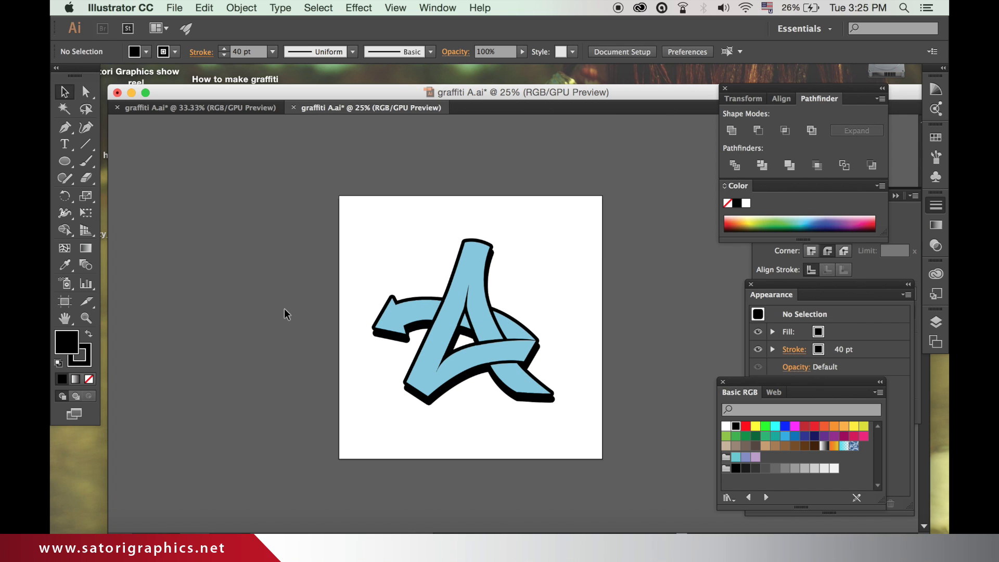
Step: Zoom to 50% and drag the stem's top-right anchor slightly right with Direct Selection
key(super+equal)
key(super+equal)
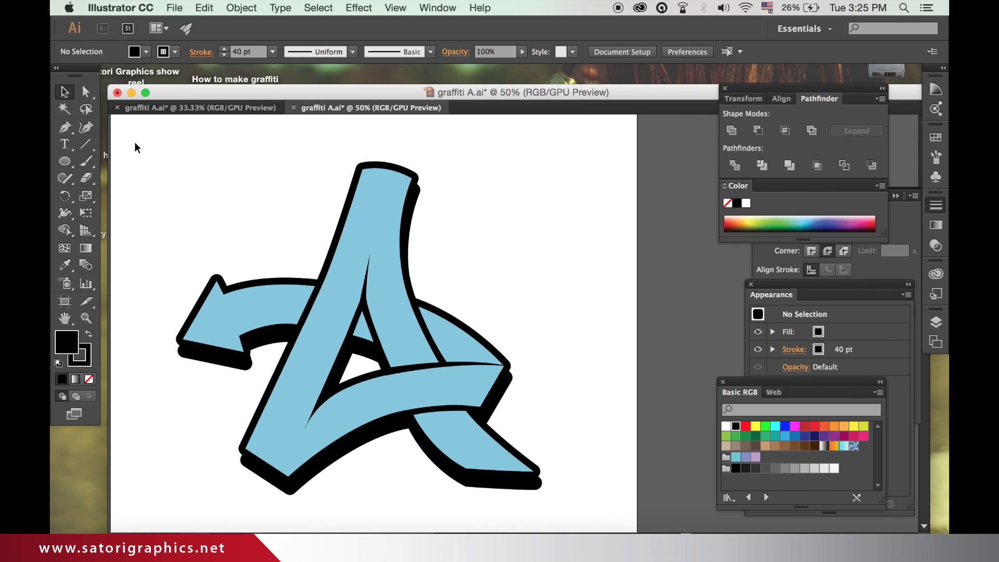
click(86, 93)
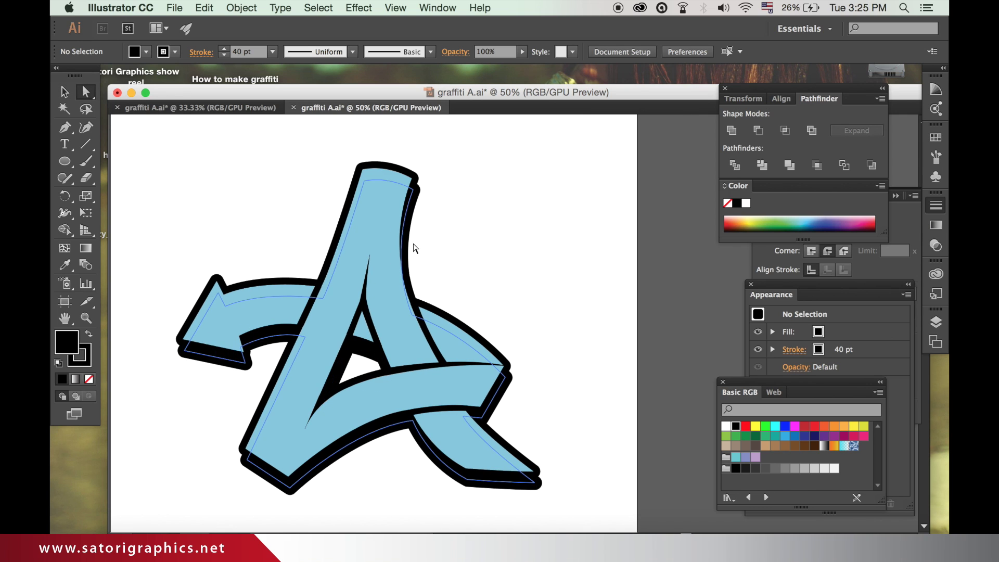
click(270, 344)
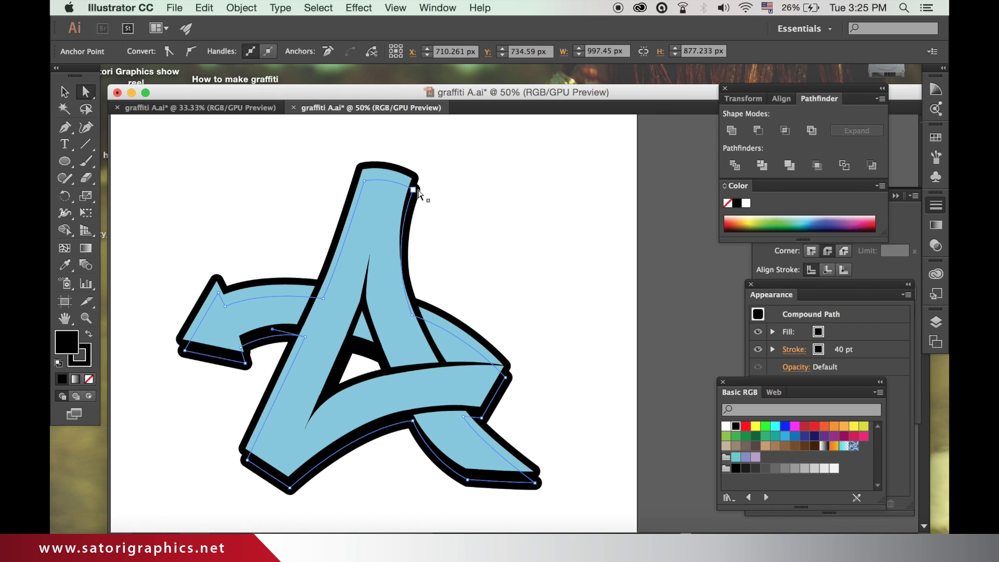
click(414, 191)
drag(411, 319, 424, 316)
click(456, 291)
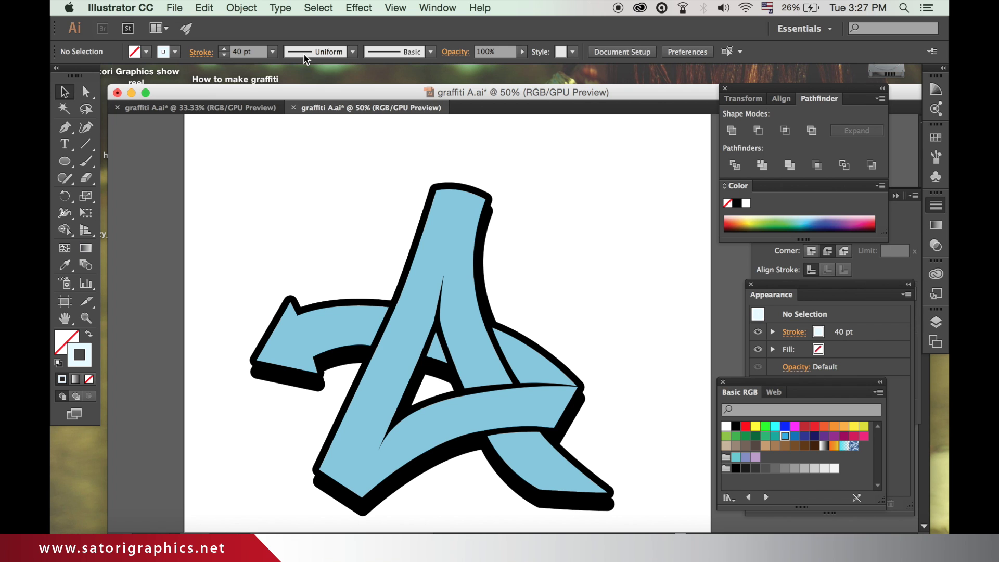
Step: Unlock all locked artwork with Object > Unlock All
click(241, 8)
click(262, 94)
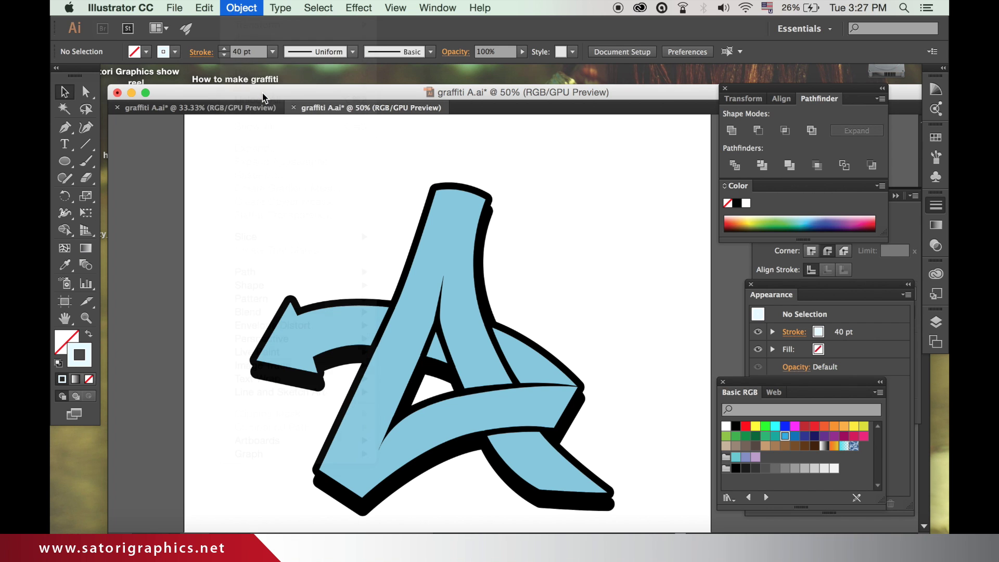
click(250, 2)
click(253, 98)
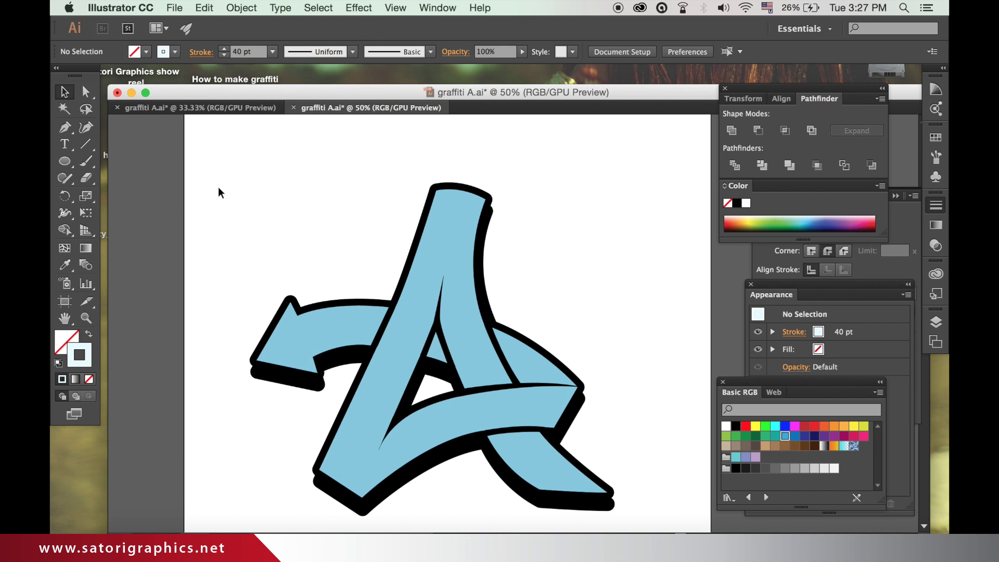
Step: Select the blue A and give its fill the default white-to-black gradient
click(436, 291)
mouse_move(423, 267)
mouse_down()
mouse_move(373, 262)
mouse_move(407, 270)
mouse_move(297, 227)
mouse_move(435, 264)
mouse_up()
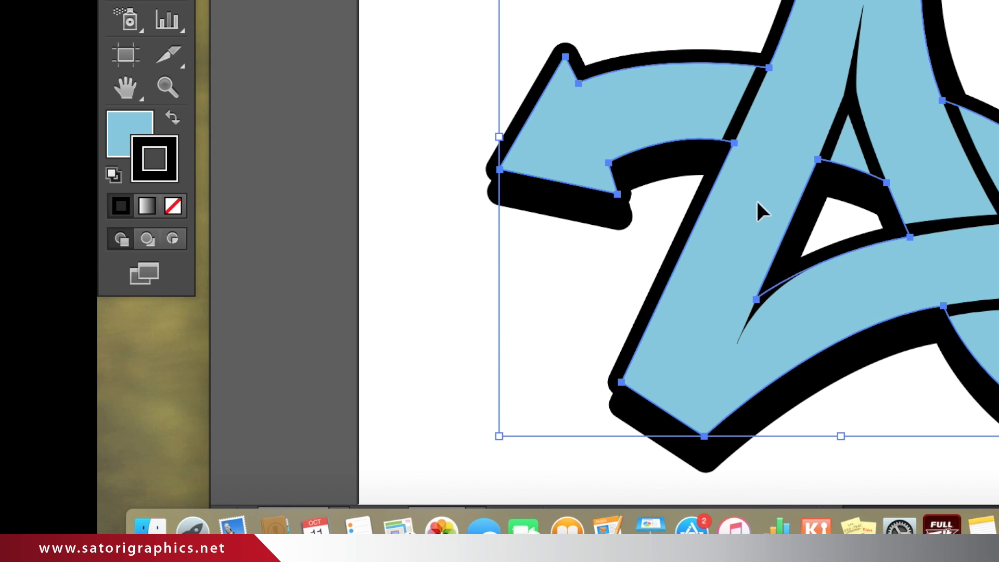
click(119, 130)
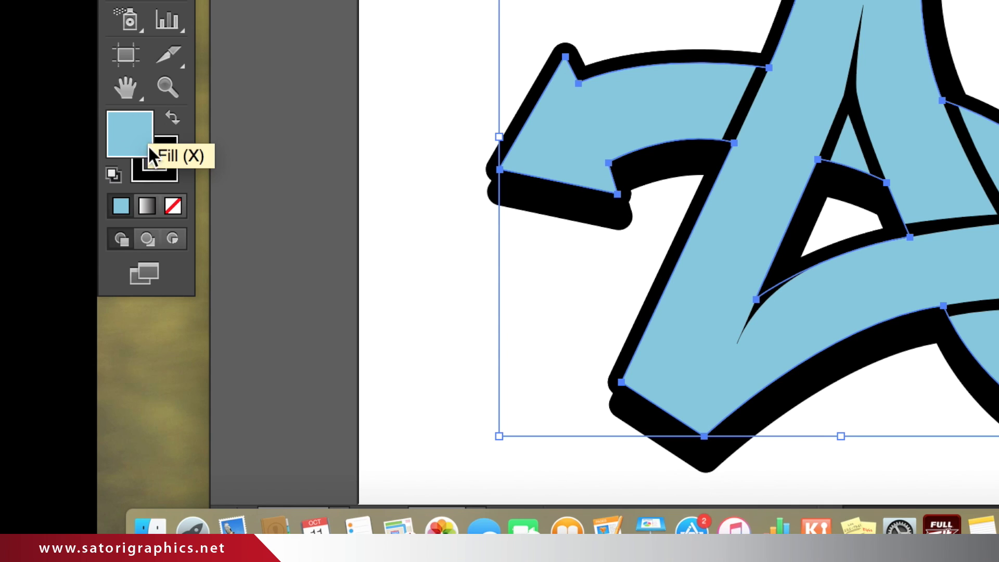
click(148, 205)
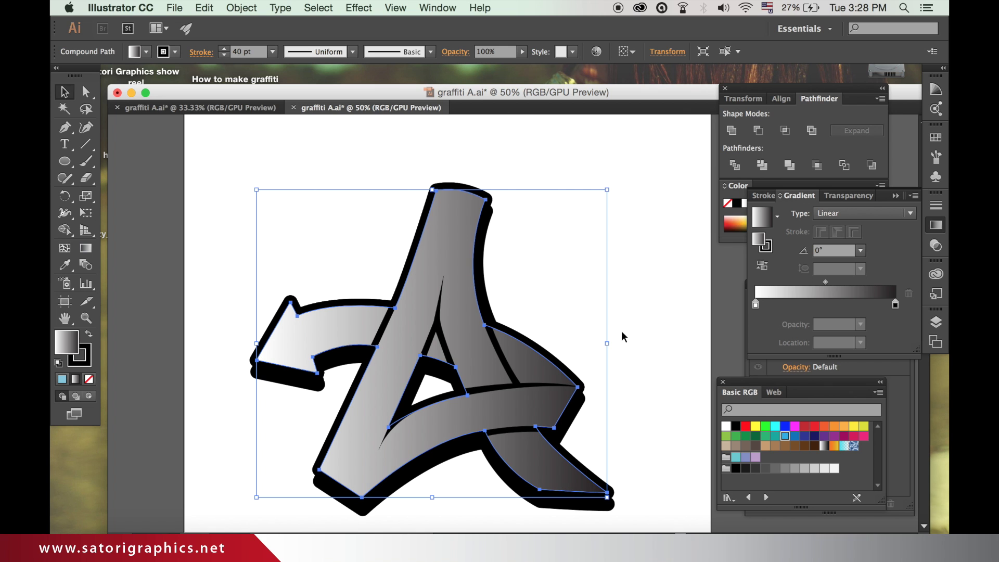
Step: Set the gradient angle to -90° so white sits at the top
click(861, 250)
click(875, 328)
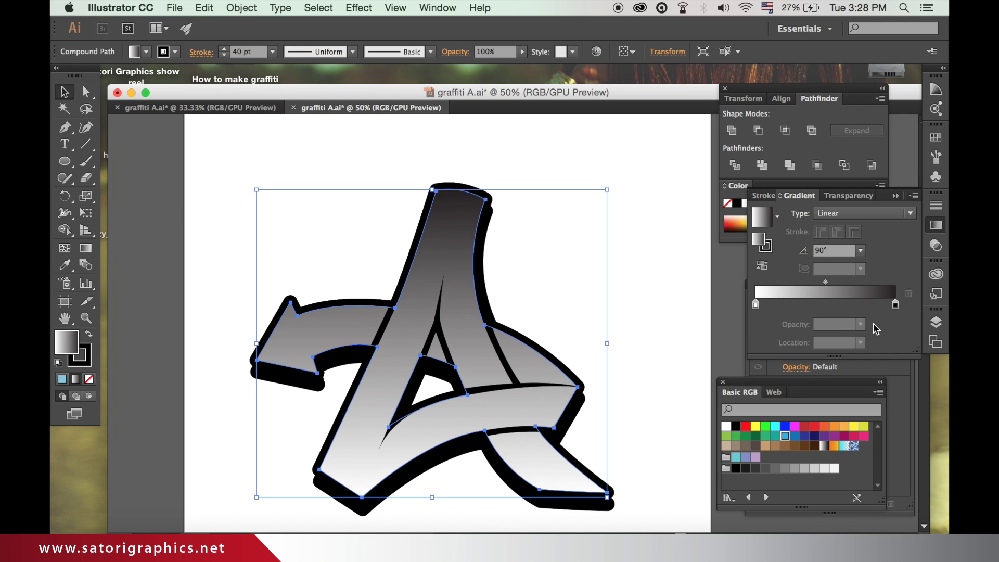
click(861, 251)
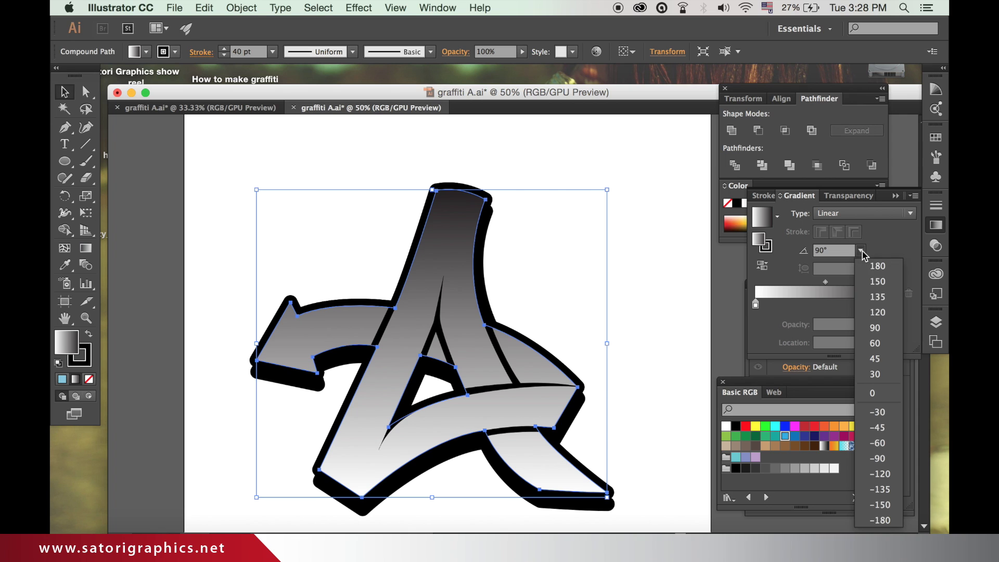
click(874, 462)
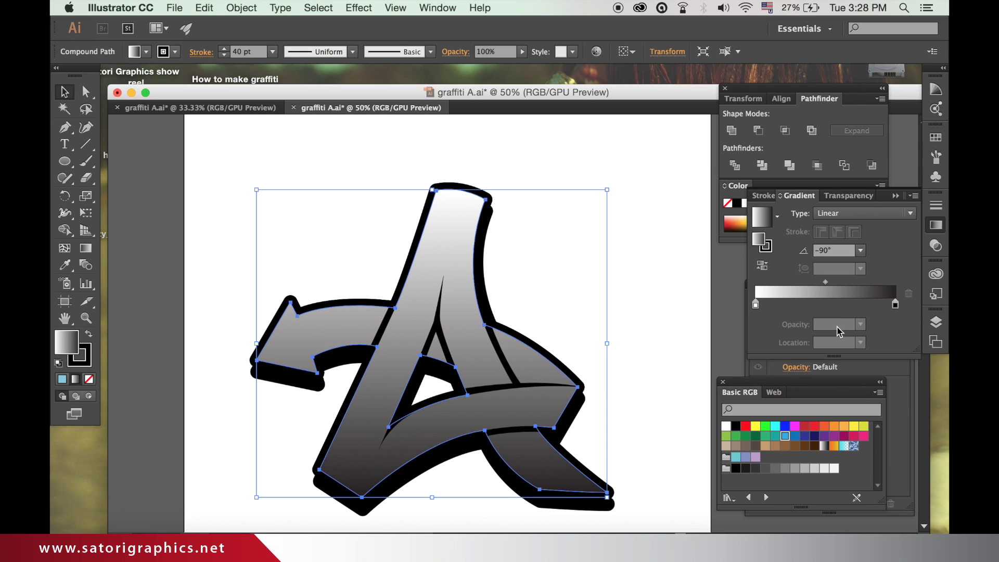
Step: Change the right gradient stop's colour to a bright cyan in CMYK mode
double_click(896, 306)
key(Escape)
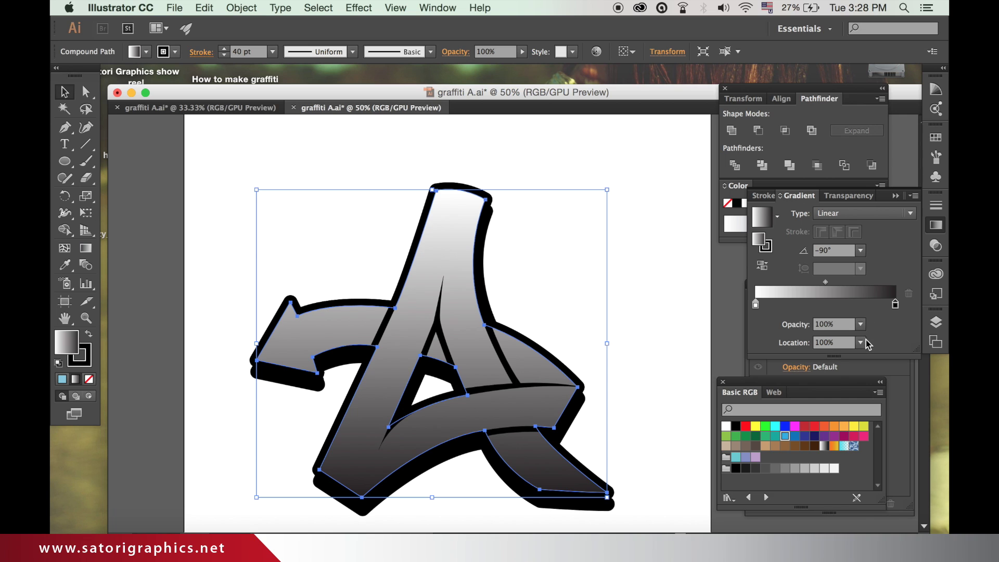
double_click(896, 305)
click(713, 379)
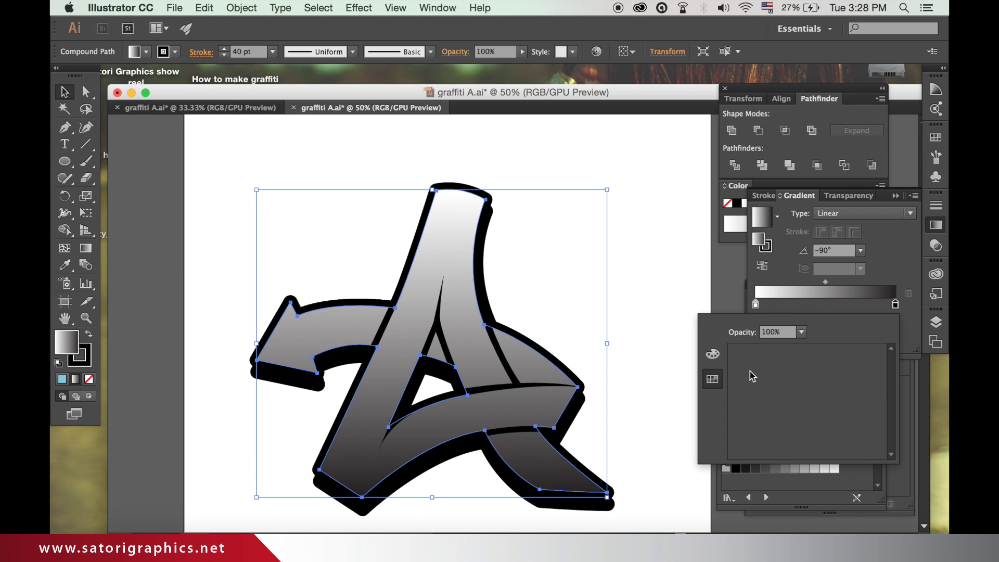
click(712, 355)
click(891, 319)
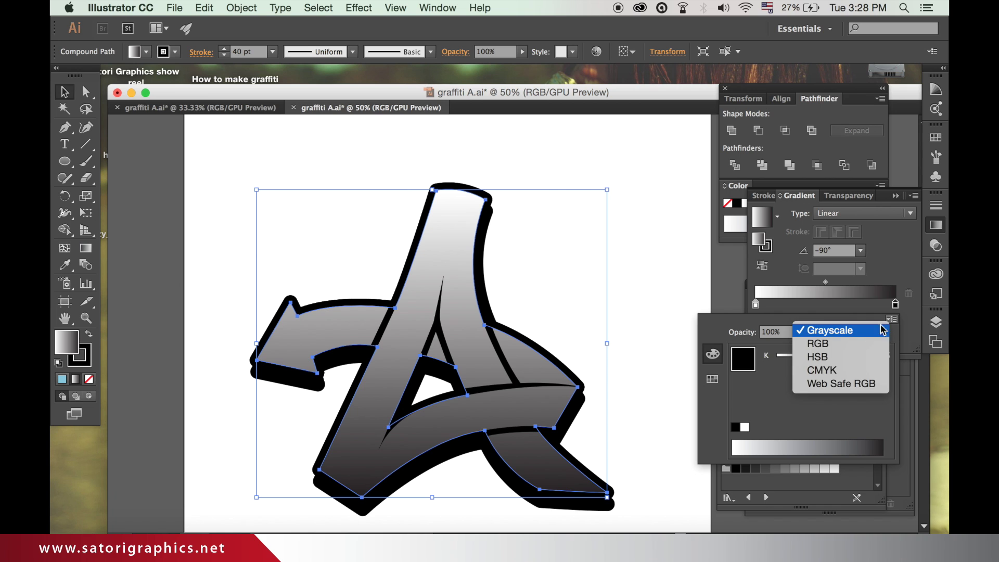
click(857, 344)
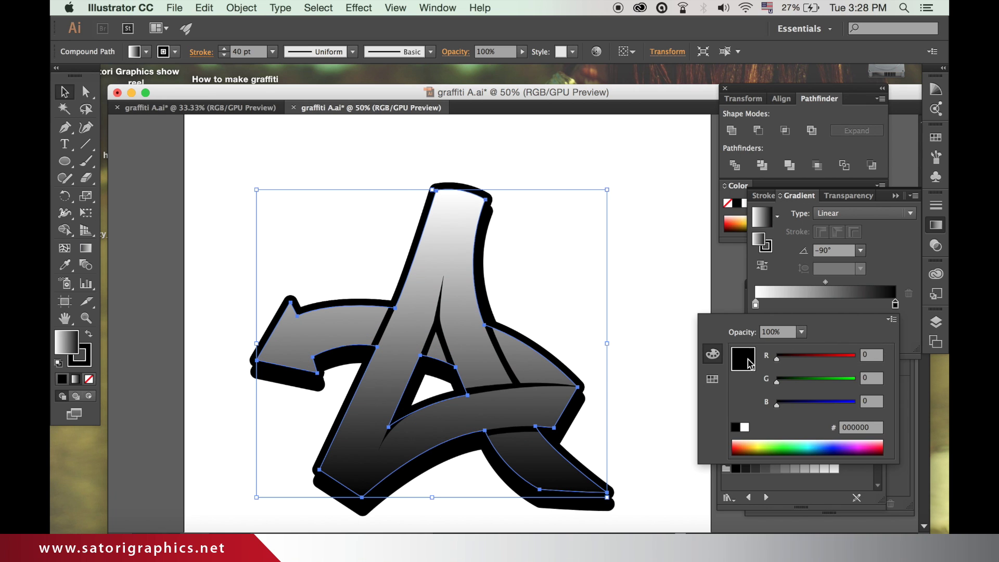
click(712, 379)
click(713, 354)
drag(797, 402, 841, 402)
click(892, 319)
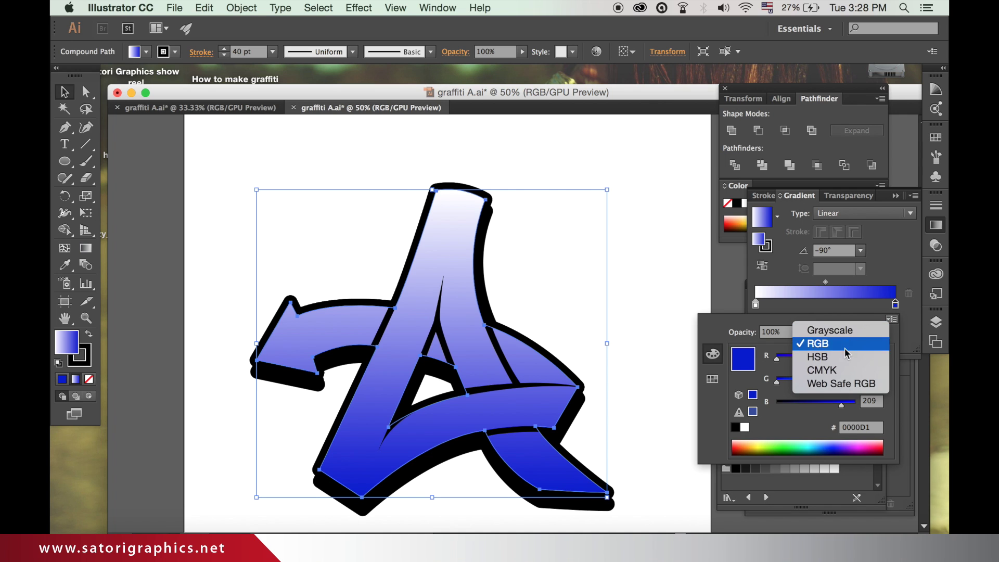
click(843, 368)
click(777, 373)
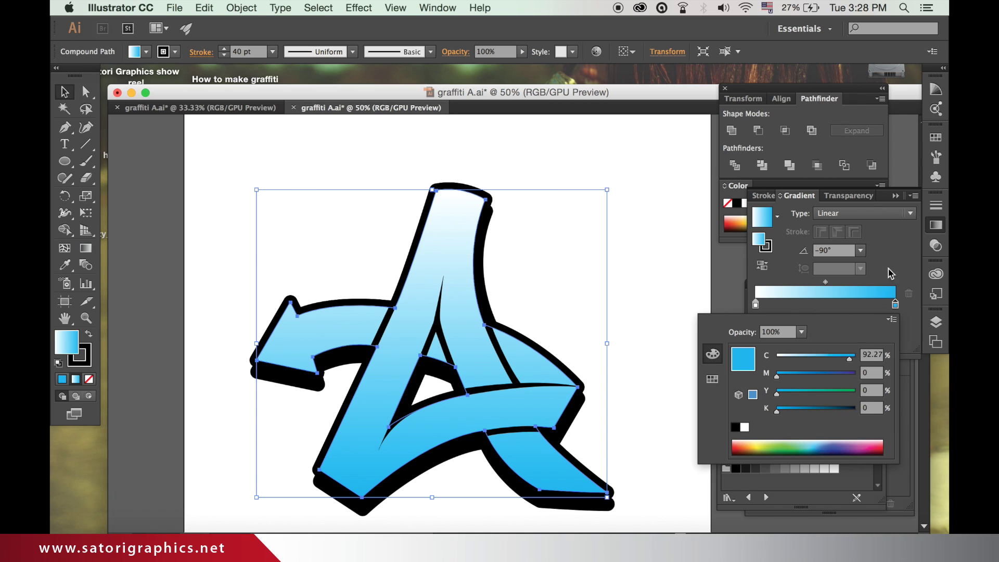
click(891, 271)
Step: Set the cyan end stop's opacity to 0% so the bottom fades out
click(861, 324)
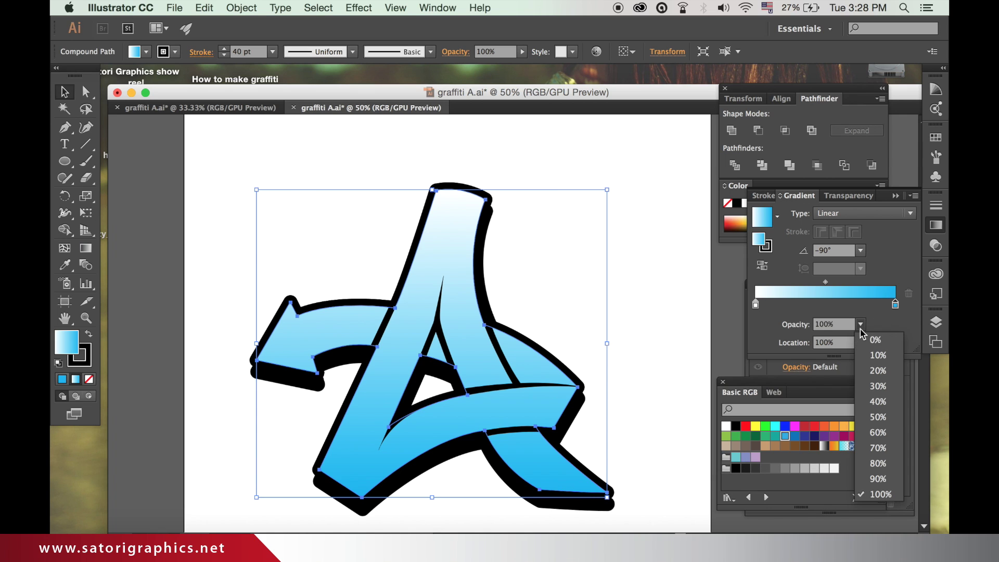
click(864, 342)
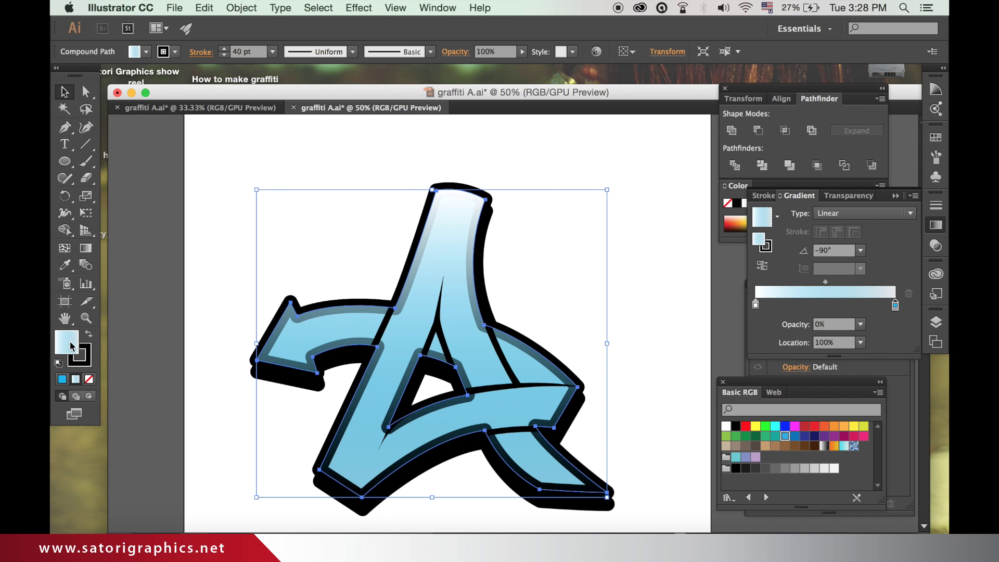
click(86, 362)
Step: Remove the letter's stroke and shift the gradient midpoint toward the bottom
click(90, 379)
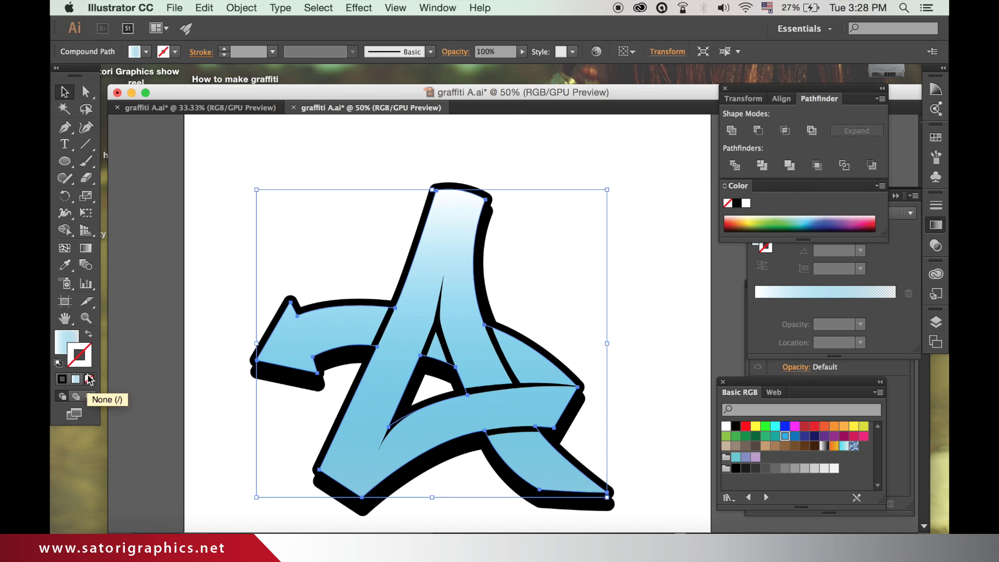
click(66, 341)
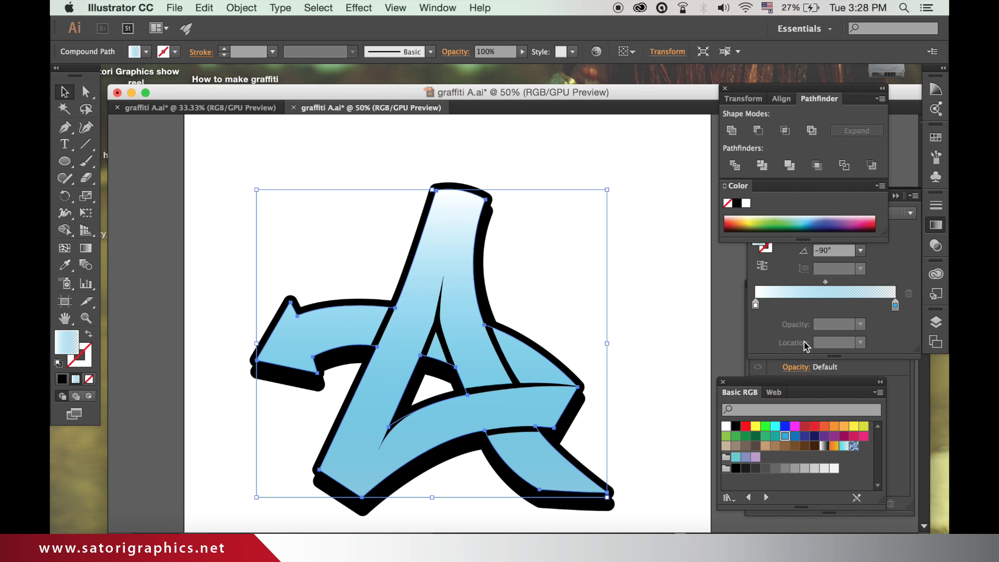
drag(825, 282, 857, 286)
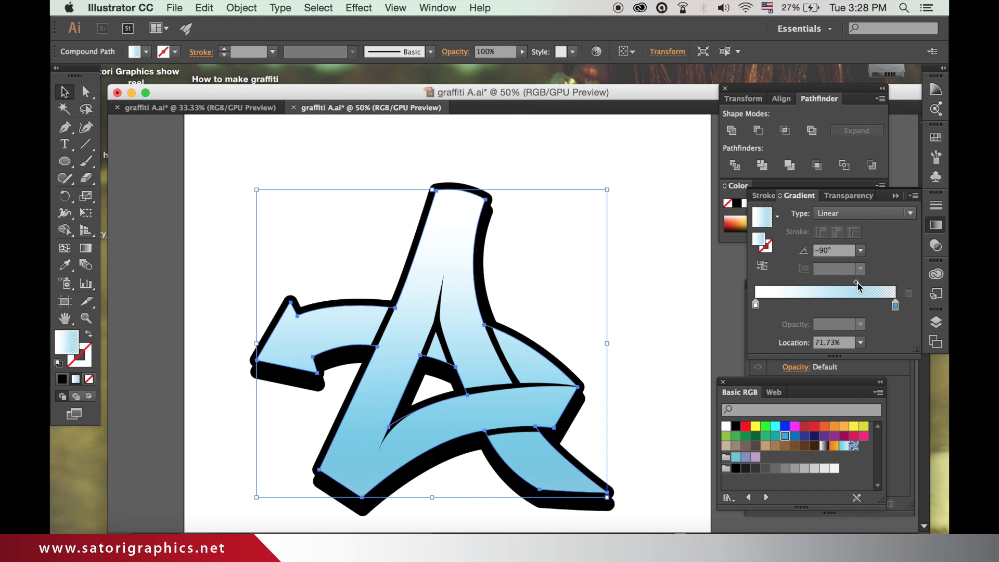
click(655, 242)
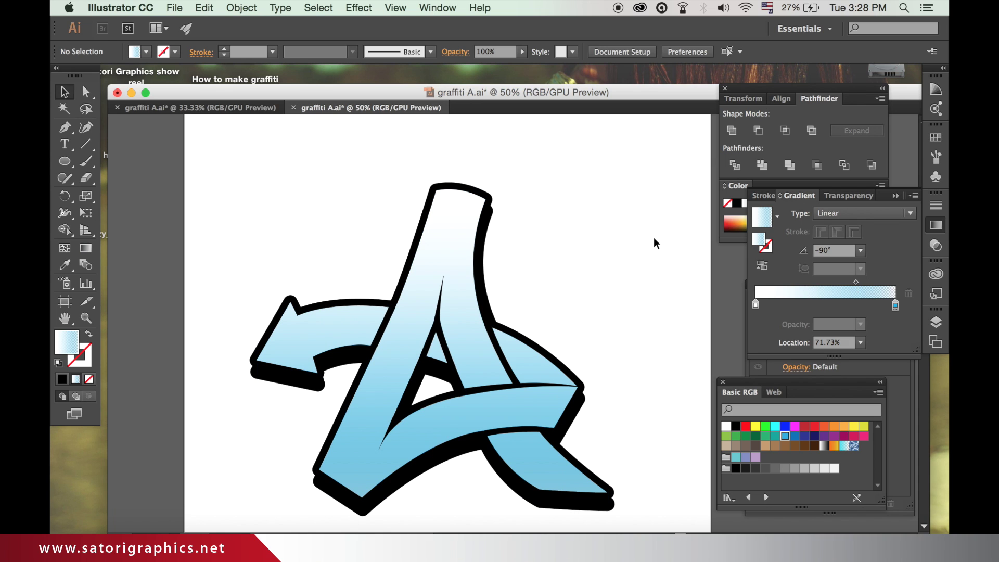
click(451, 235)
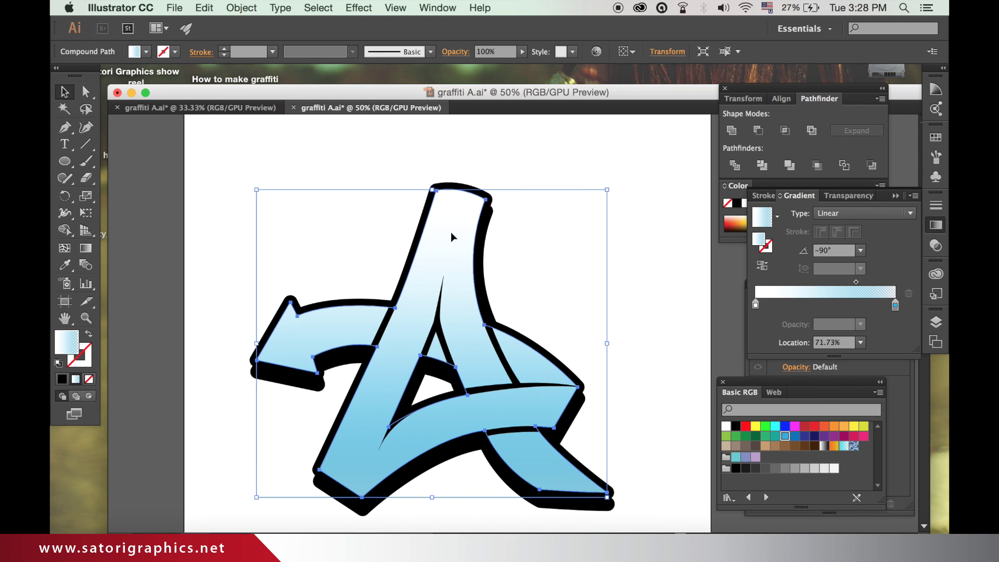
Step: Tint the white start stop of the gradient to a faint 4% cyan in CMYK
click(756, 305)
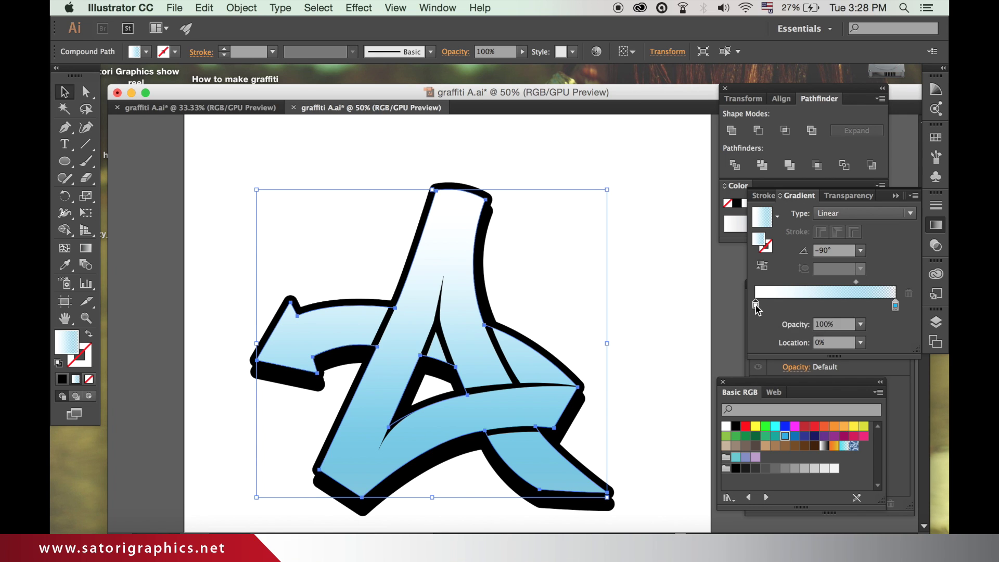
double_click(757, 305)
click(717, 379)
click(712, 354)
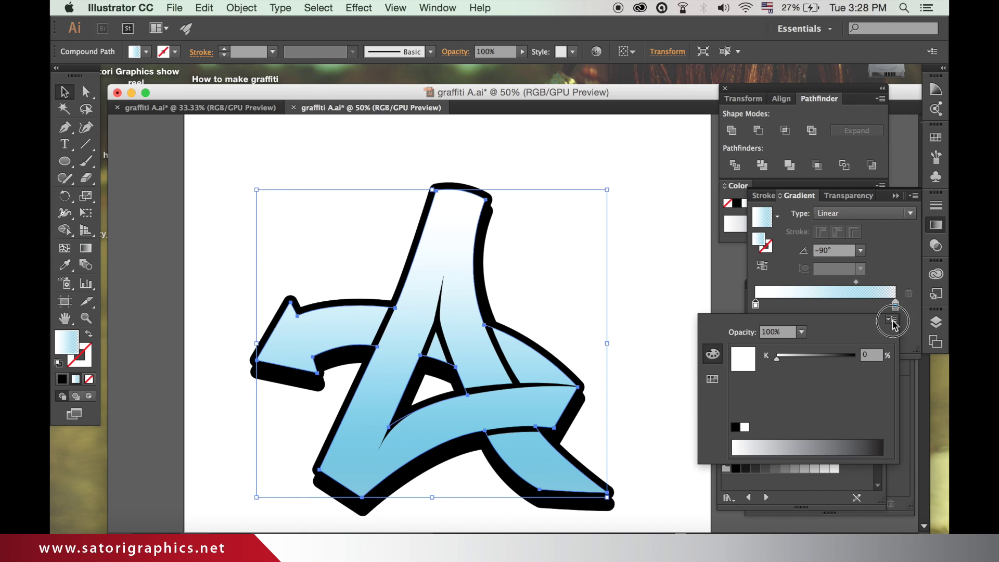
click(892, 320)
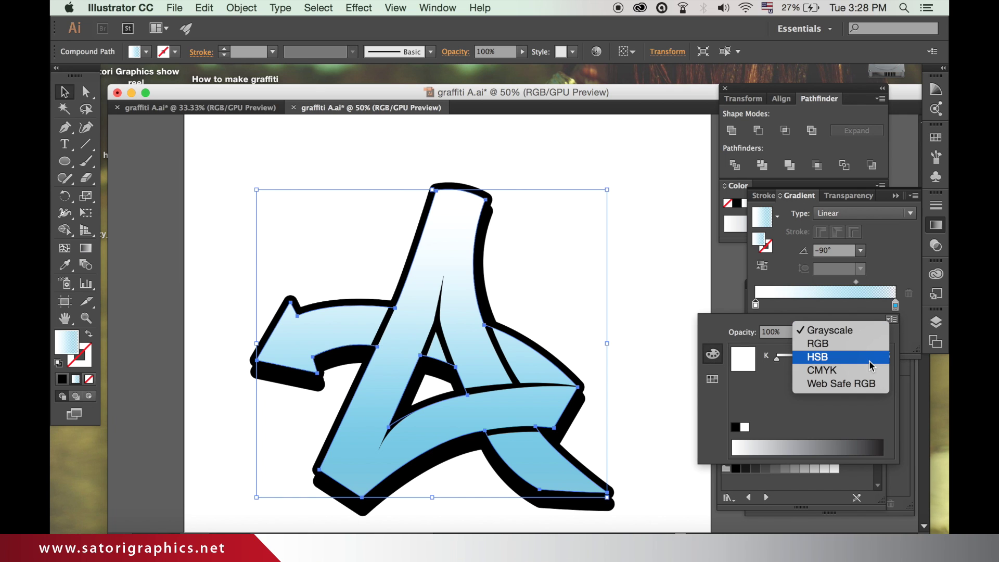
click(778, 355)
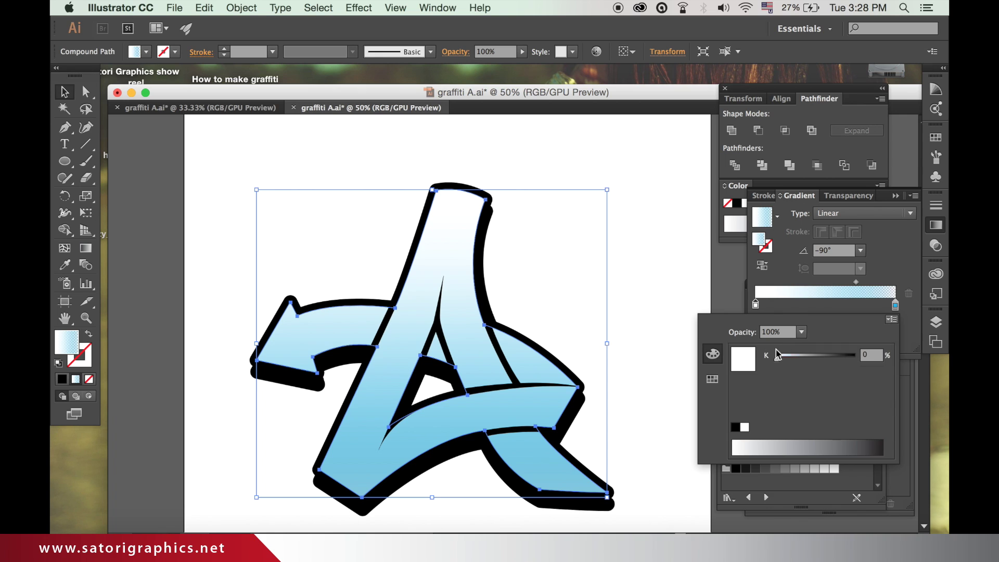
mouse_move(778, 357)
mouse_down()
mouse_move(799, 365)
mouse_move(772, 359)
mouse_move(783, 360)
mouse_up()
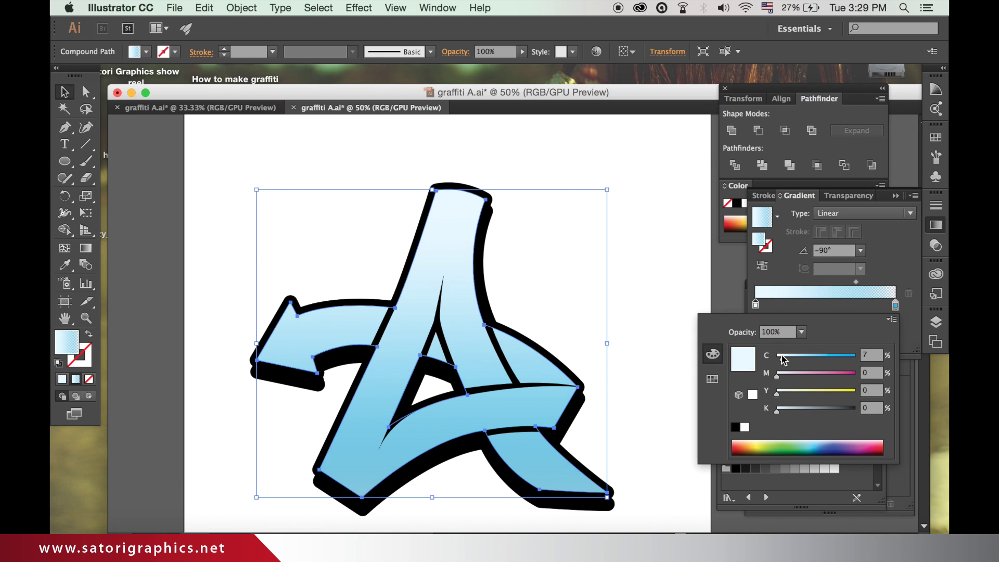
click(642, 272)
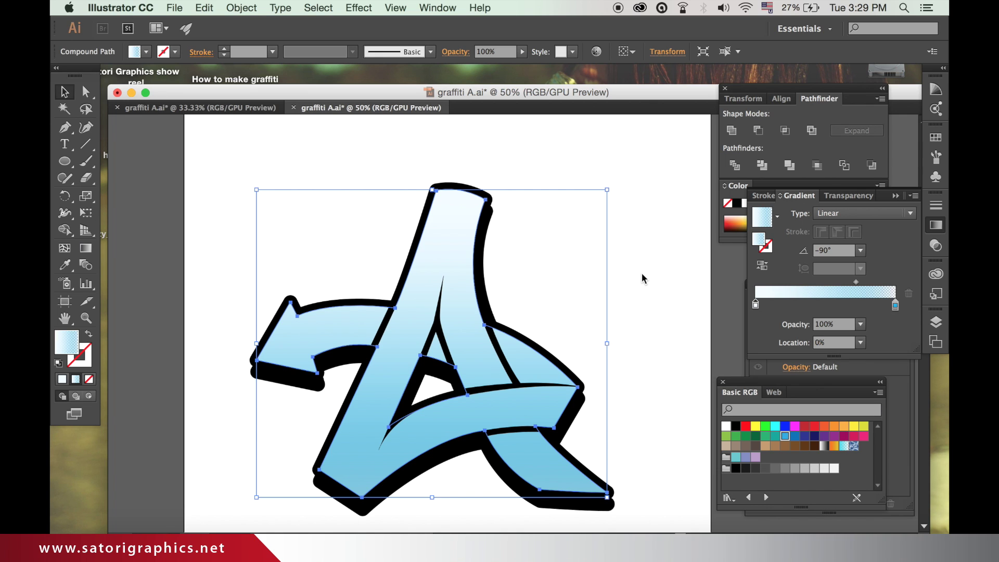
Step: Deselect and zoom out then back in to review the gradient-filled A and shadow
click(642, 273)
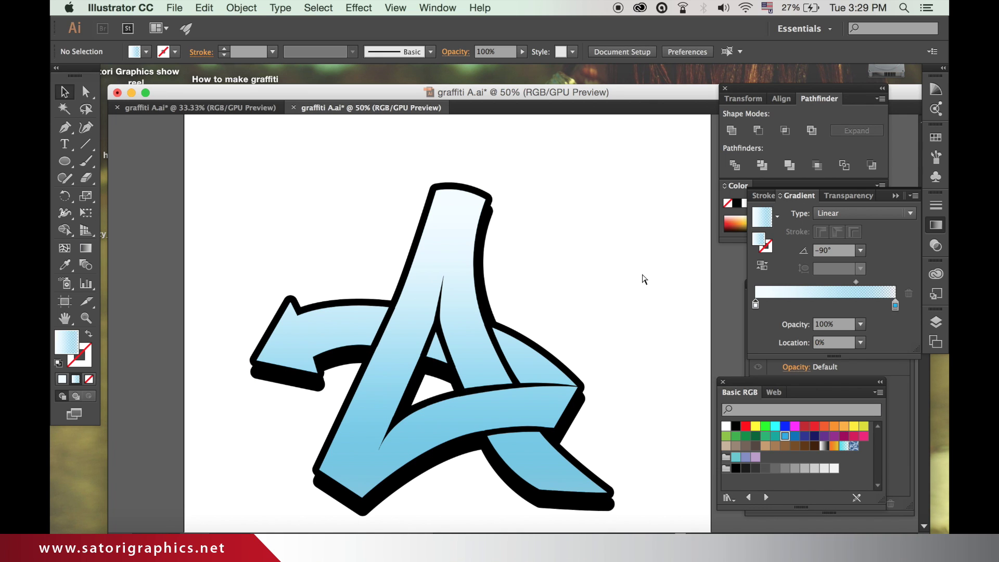
key(super+minus)
key(super+minus)
key(super+minus)
key(super+minus)
key(super+plus)
key(super+plus)
key(super+plus)
key(super+plus)
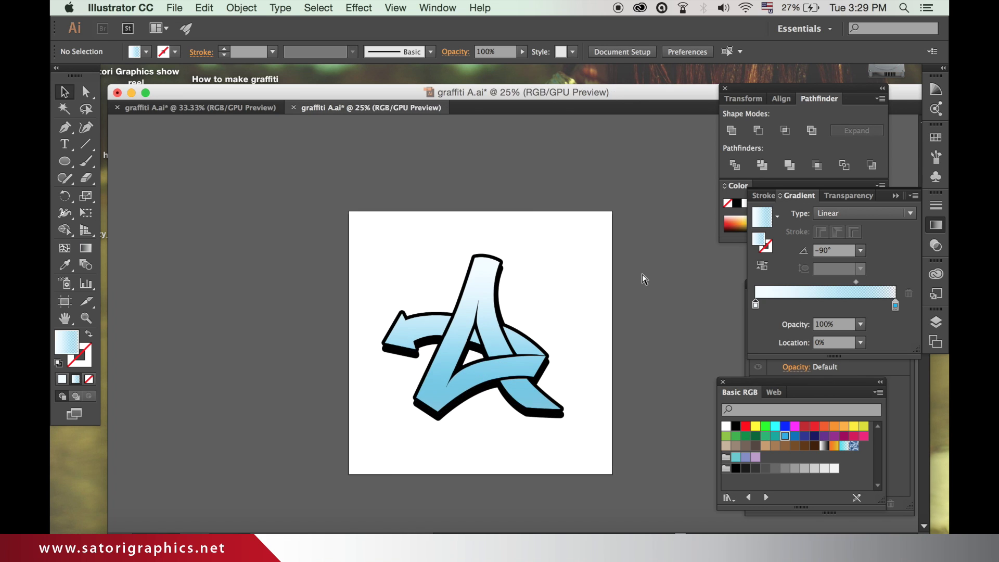